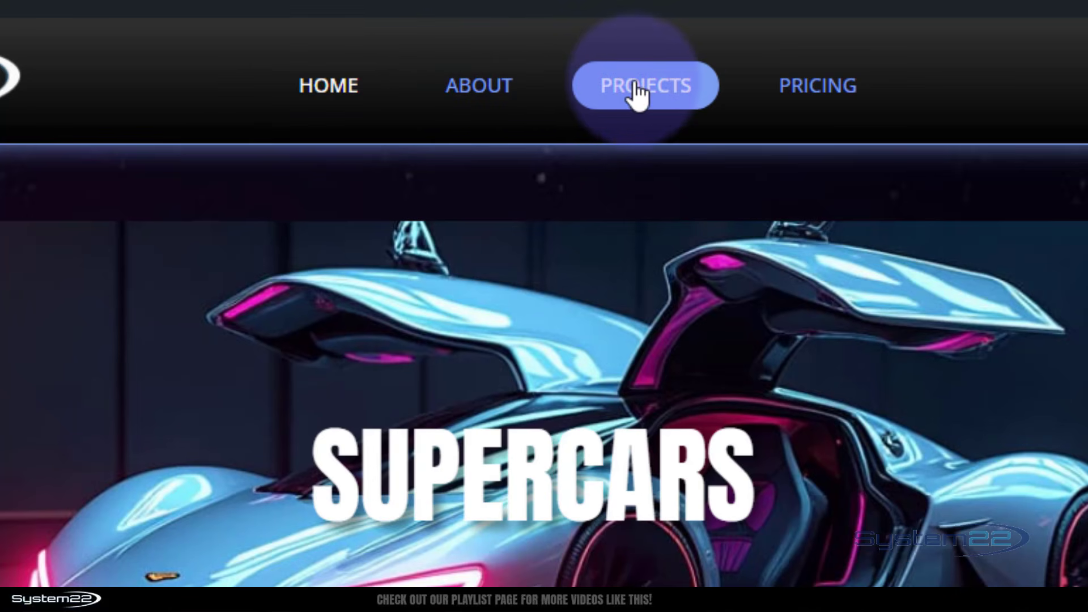
Preview the live site's menu by visiting the Projects page and returning to the Home page.
left_click(660, 97)
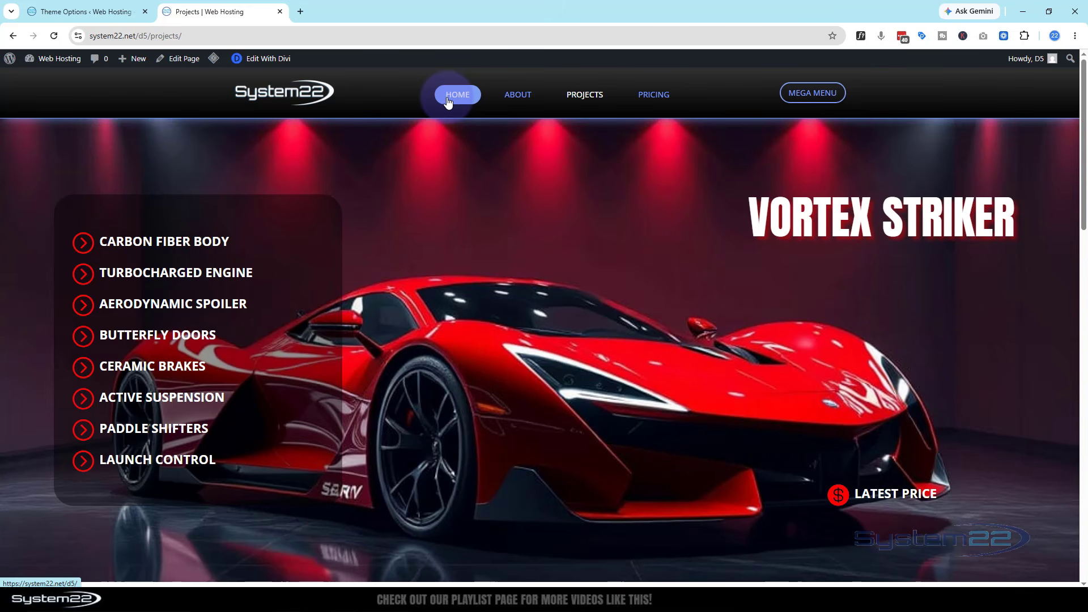
left_click(292, 99)
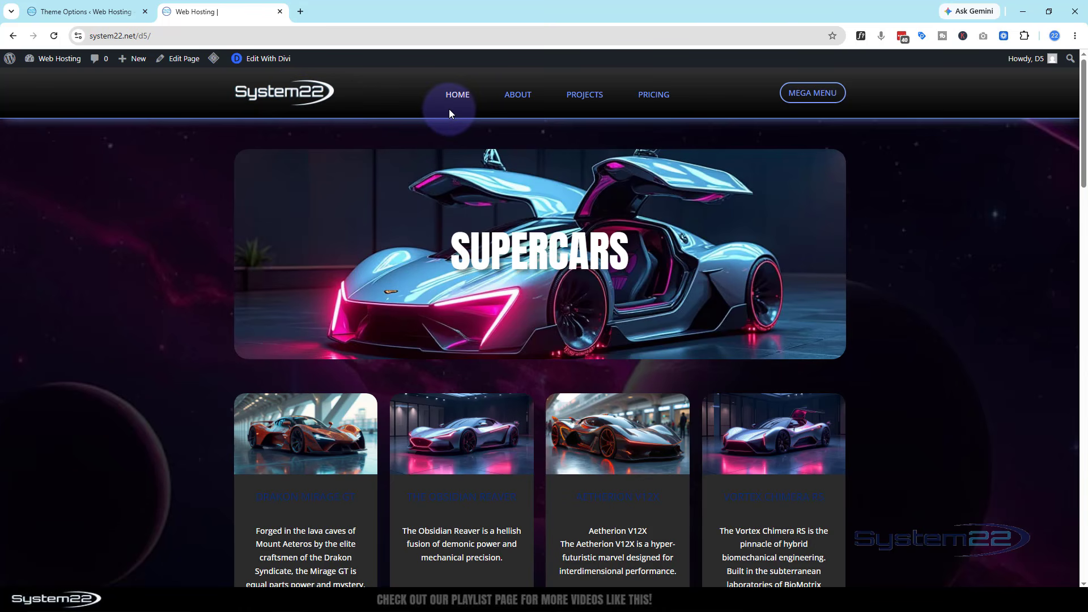
Open the Divi Theme Builder and start editing the Global Header of the Default Website Template.
left_click(77, 12)
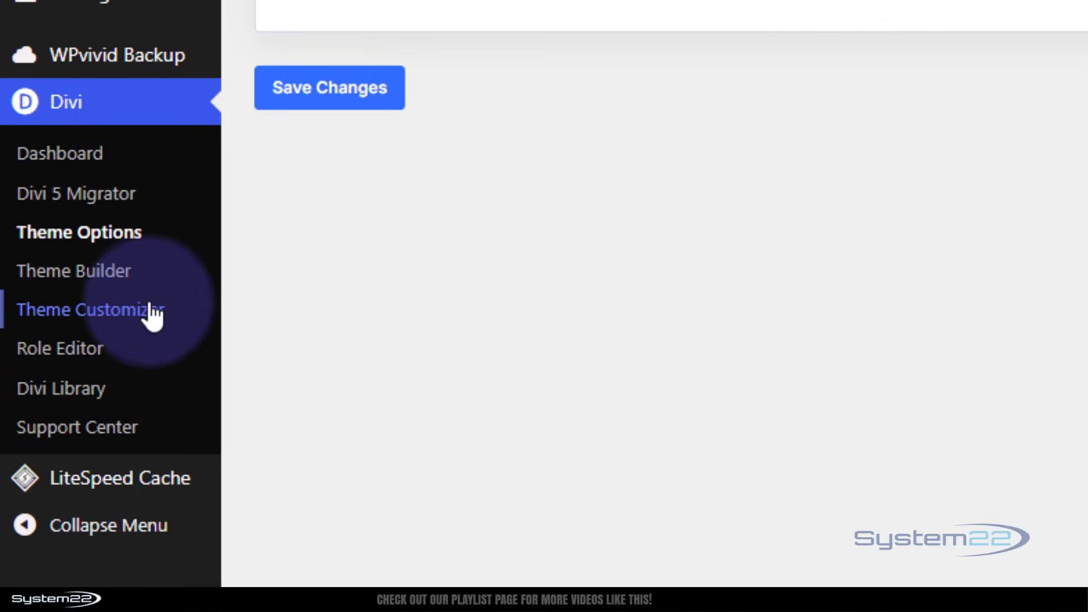
left_click(109, 278)
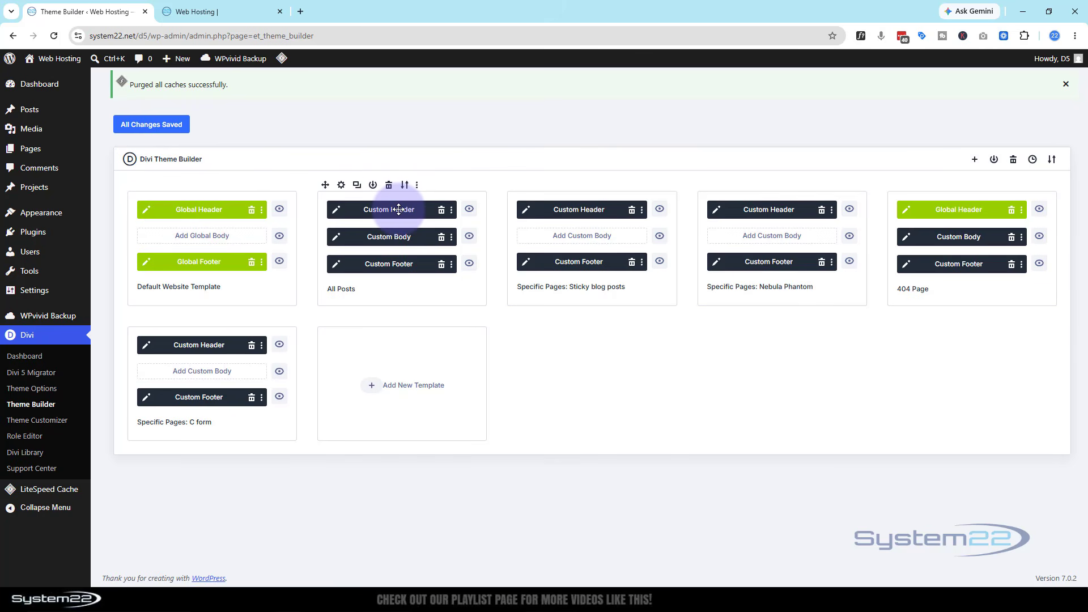
mouse_move(21, 219)
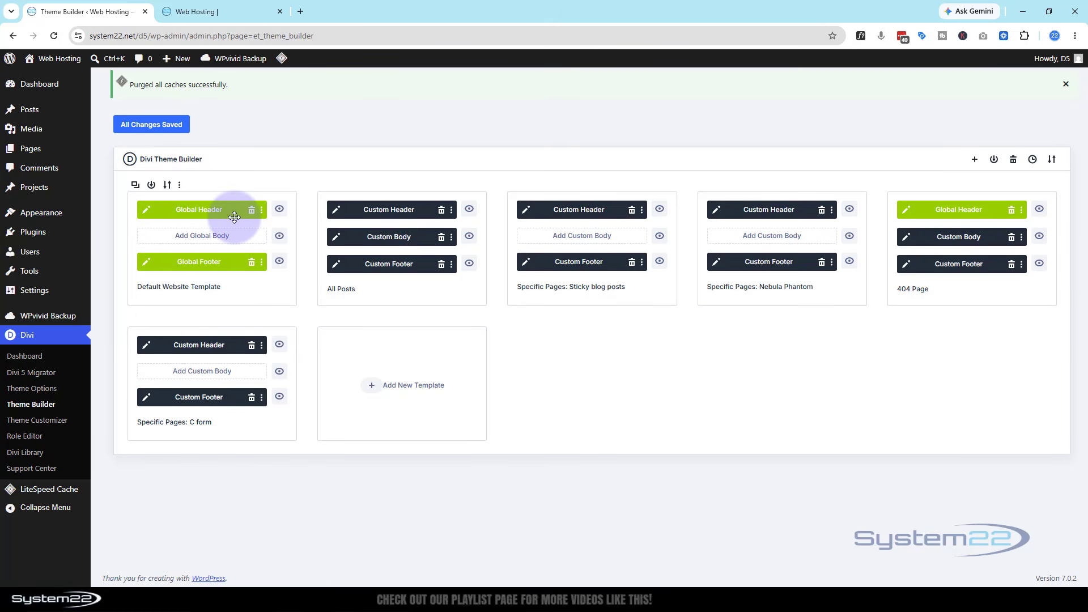
left_click(146, 211)
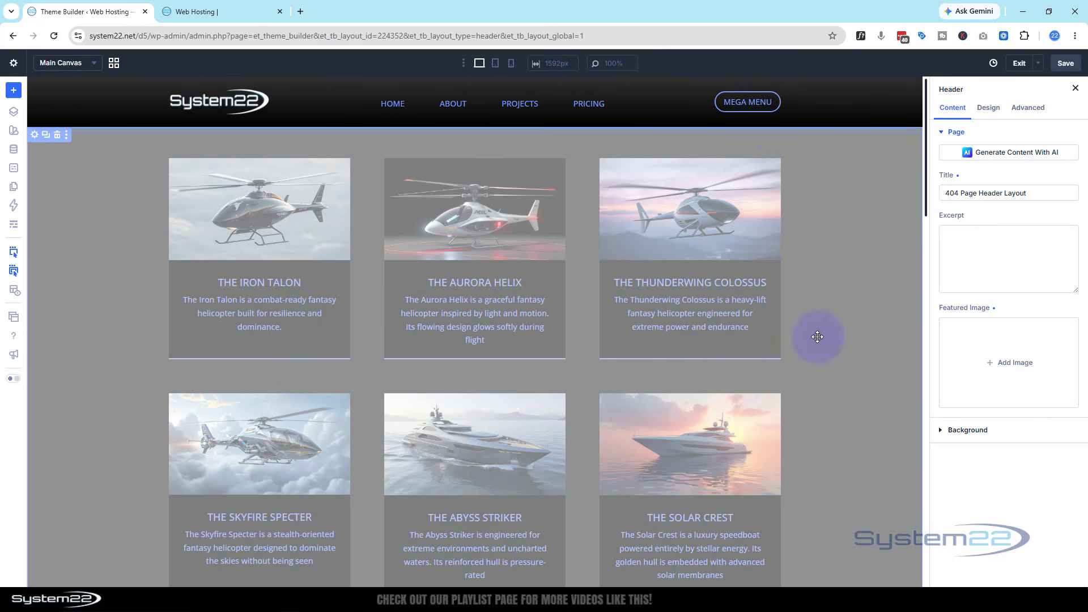
scroll(826, 340, "down", 5)
scroll(835, 346, "up", 5)
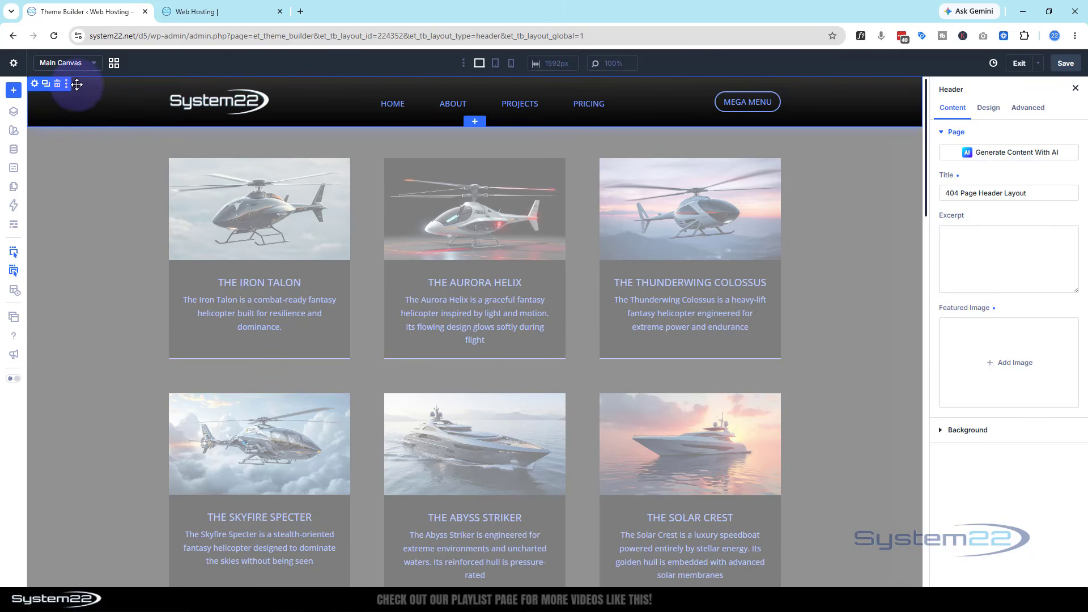
Open the settings of the column inside the header section's row to examine its elements.
left_click(34, 84)
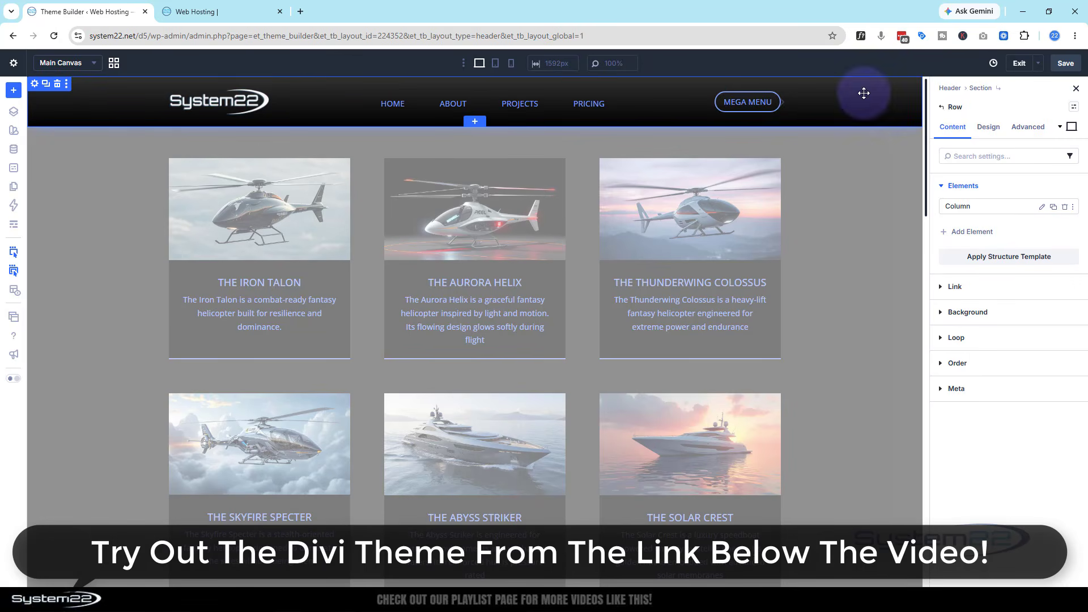
left_click(967, 206)
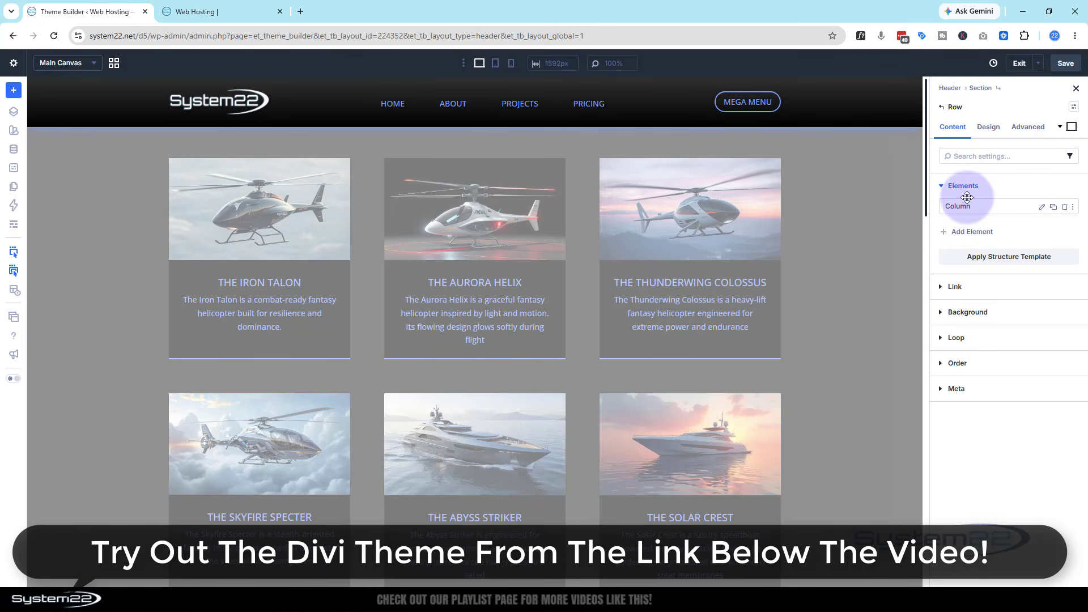
left_click(1043, 207)
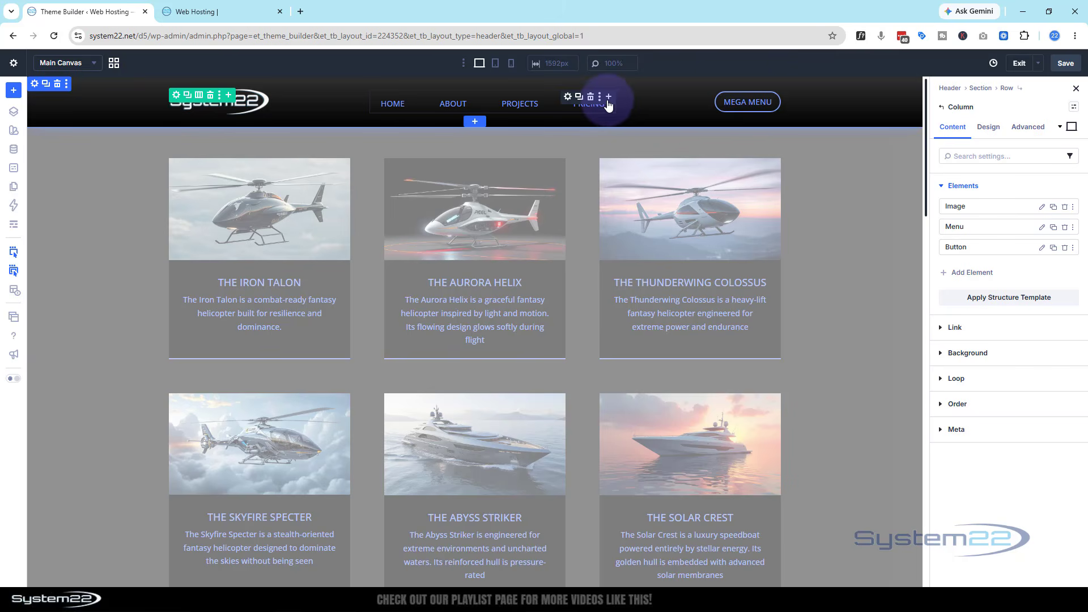
Delete the existing Menu module from the header row and insert a new Menu module.
left_click(591, 97)
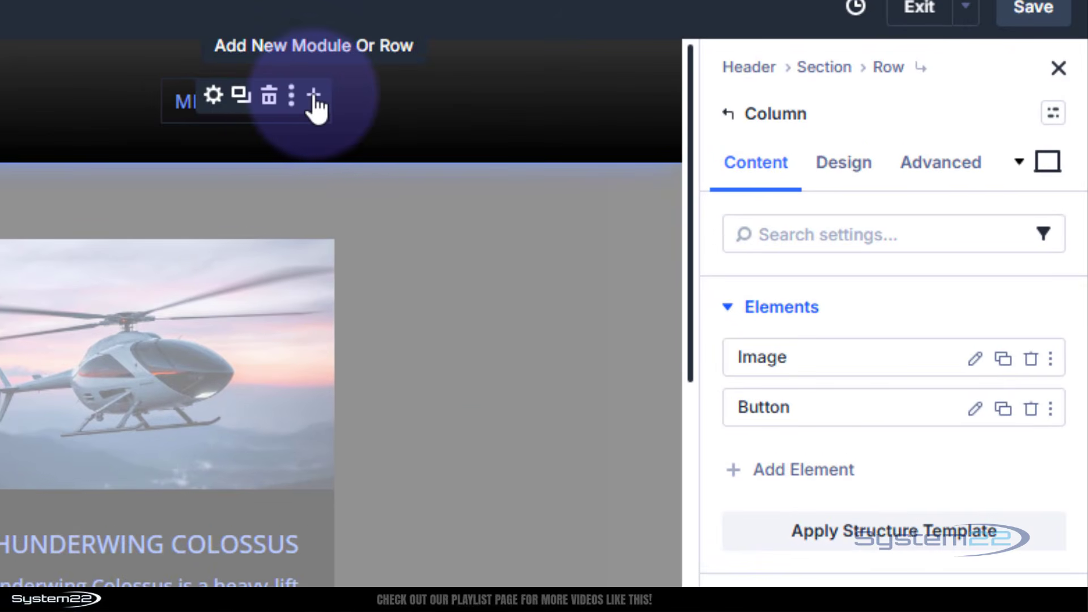
left_click(313, 98)
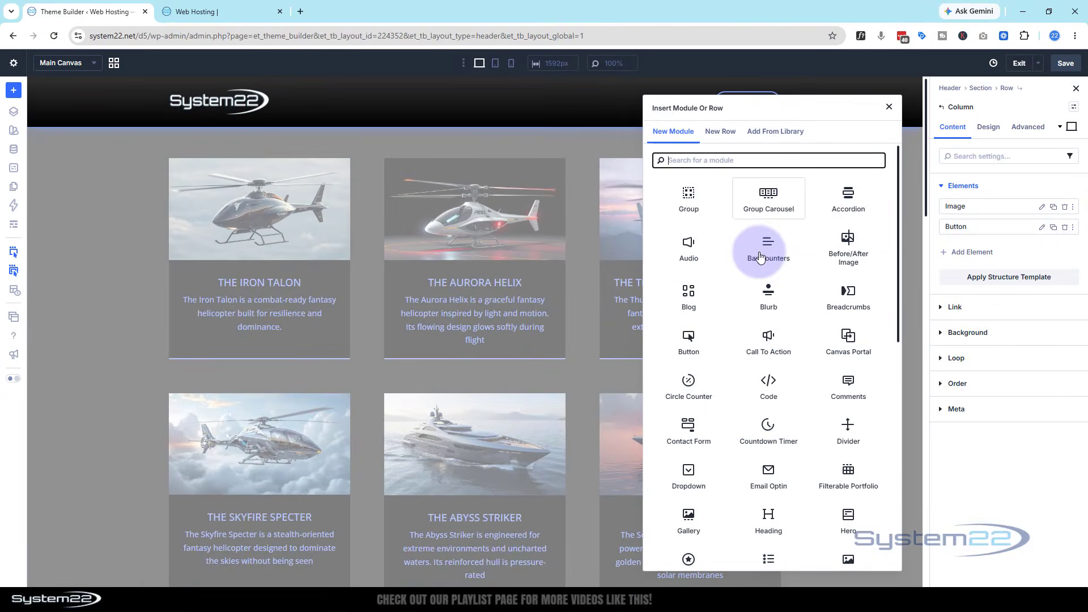
scroll(775, 290, "down", 5)
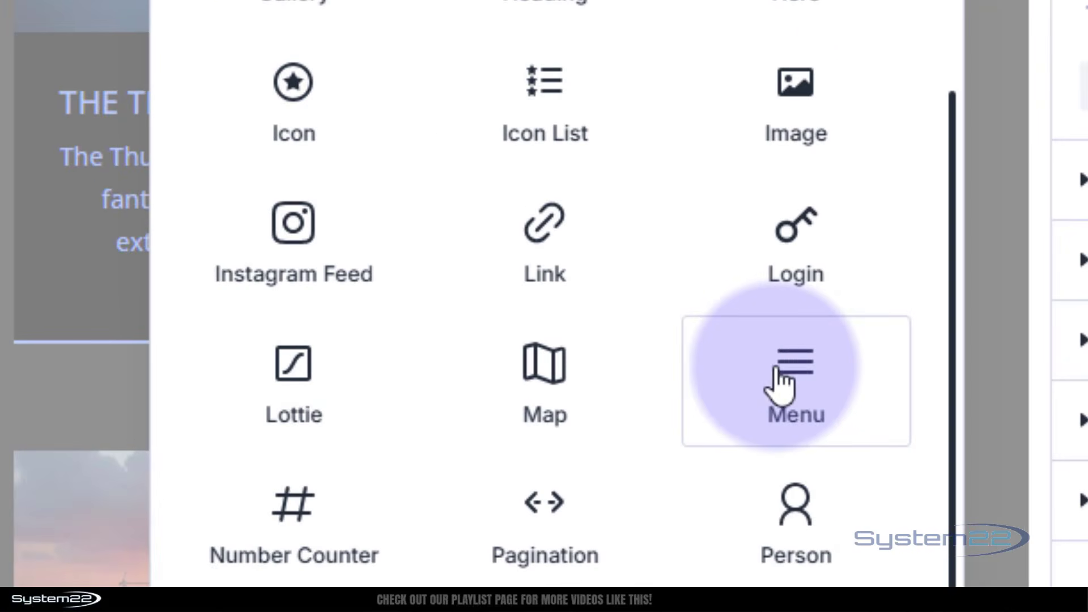
left_click(845, 368)
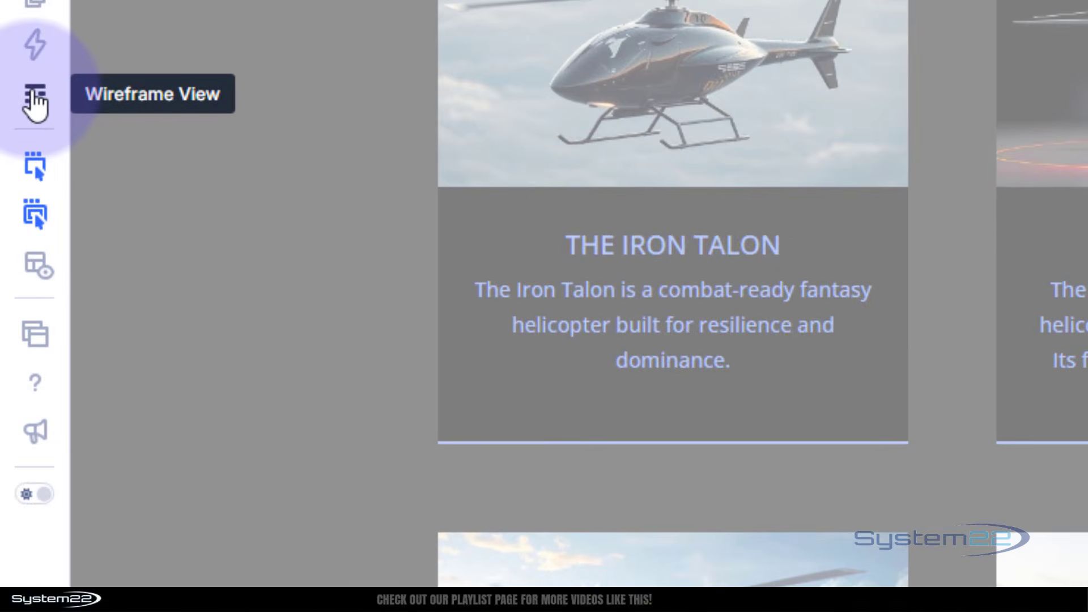
Reorder the header modules in wireframe view so the Menu sits between the Image and the Button, and return to the visual view.
left_click(14, 224)
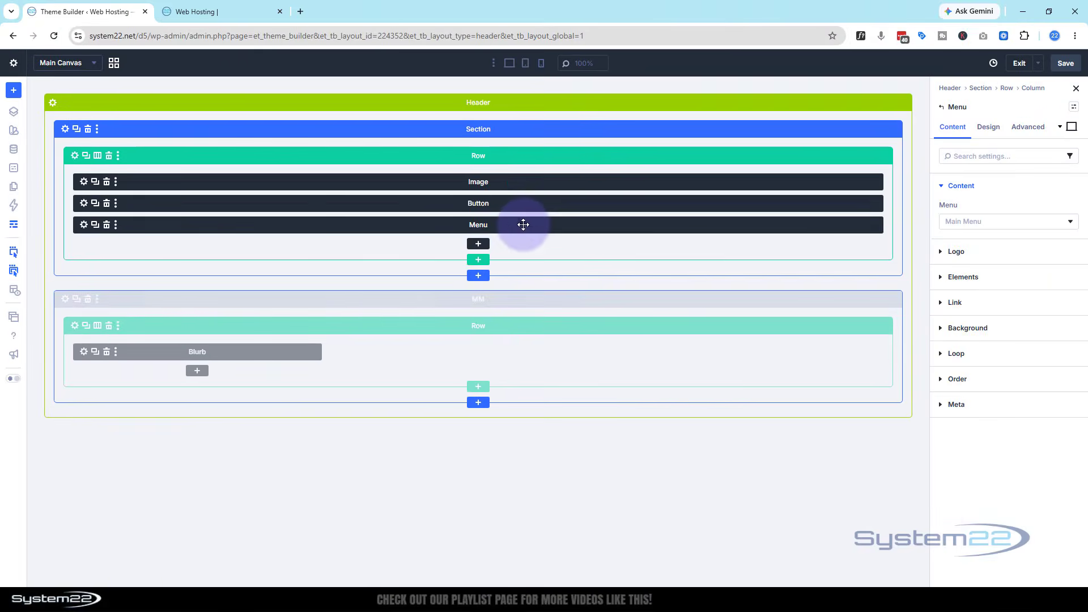
left_click_drag(522, 223, 518, 192)
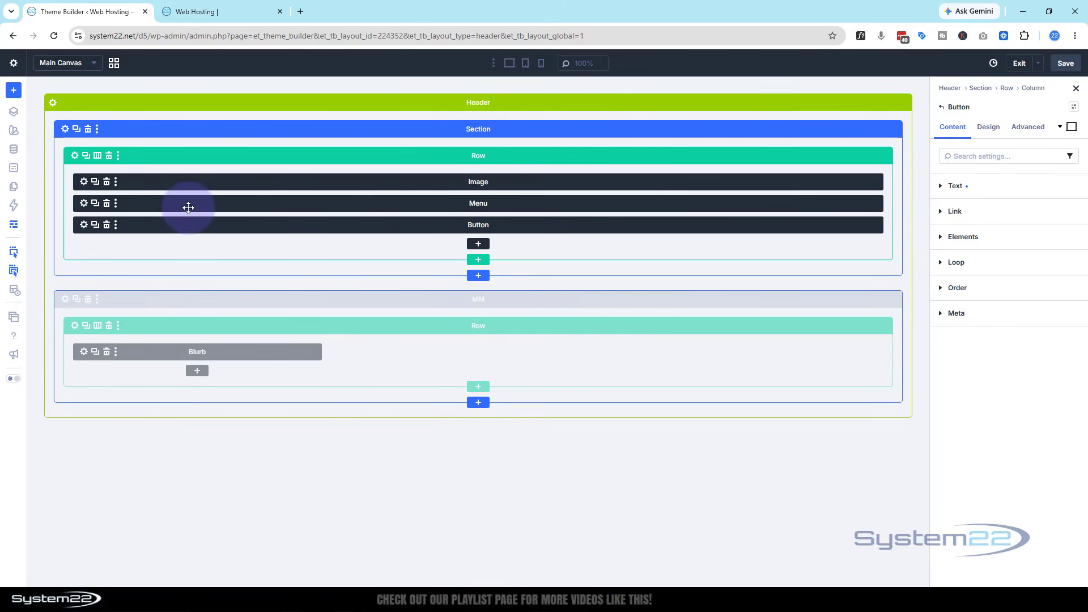
left_click(18, 229)
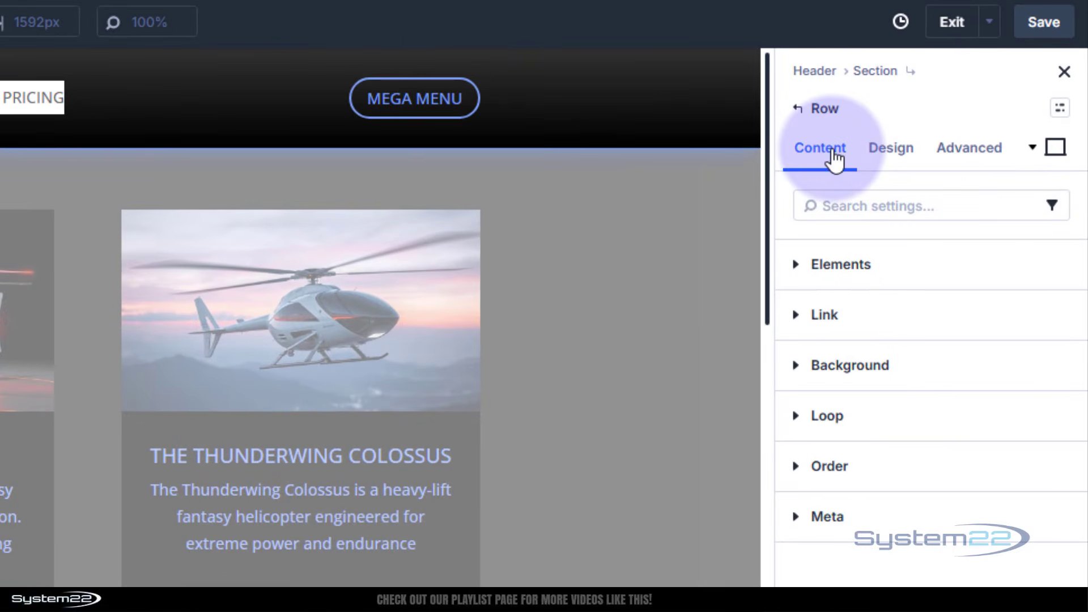
Try the Row Reverse and Column layout directions on the header row's column, and restore the Row direction.
left_click(805, 265)
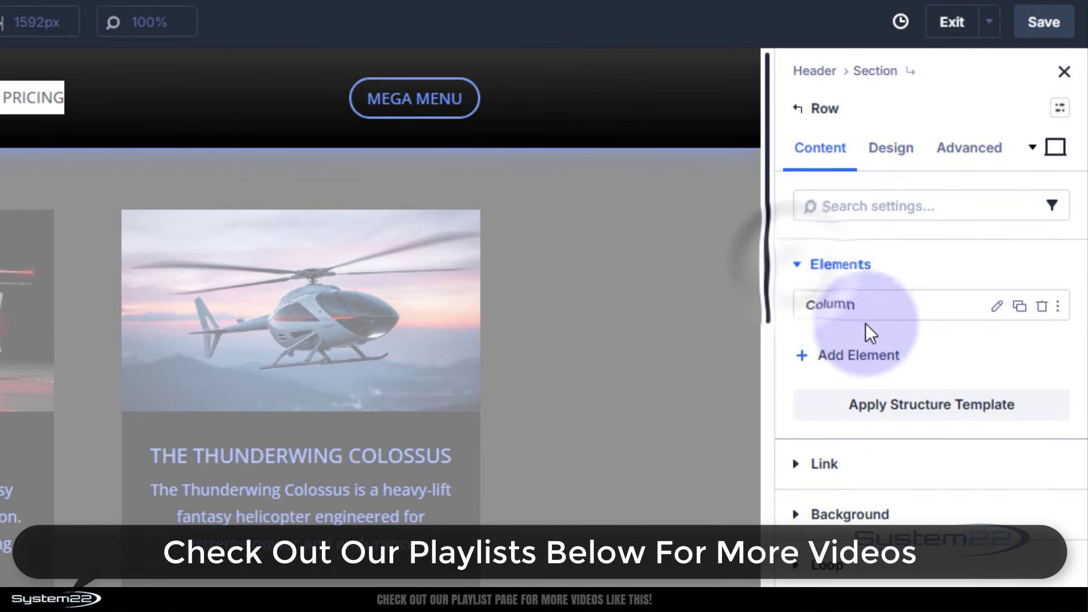
left_click(999, 310)
left_click(893, 151)
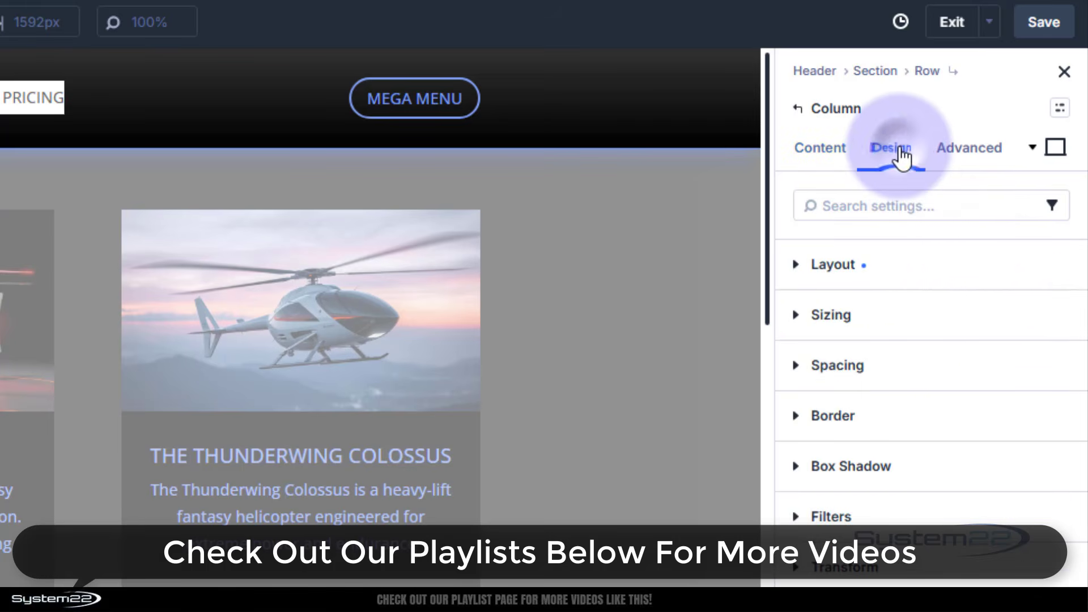
left_click(804, 267)
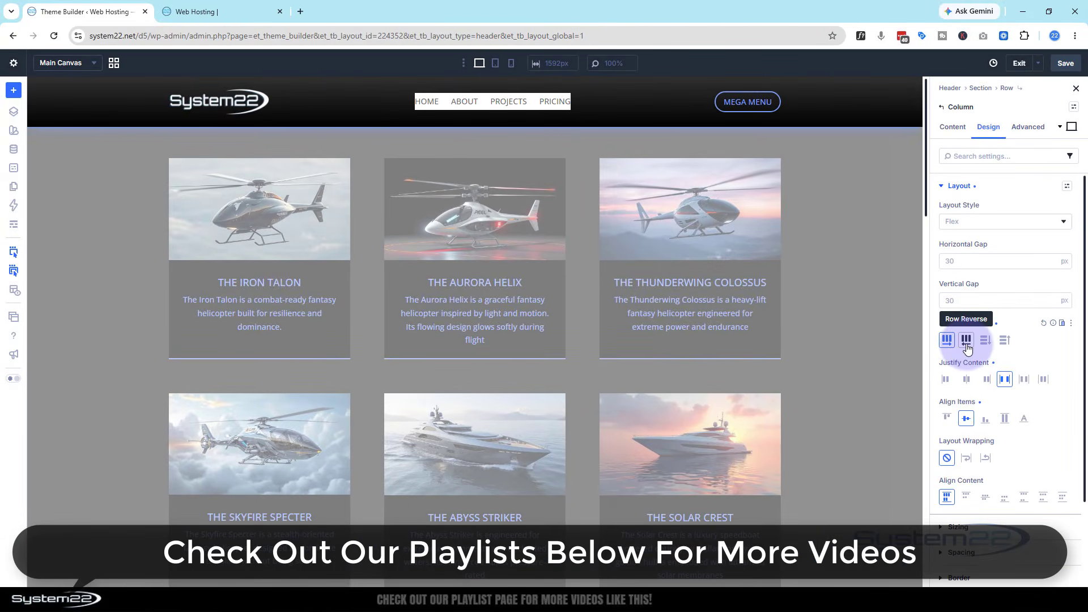
left_click(967, 341)
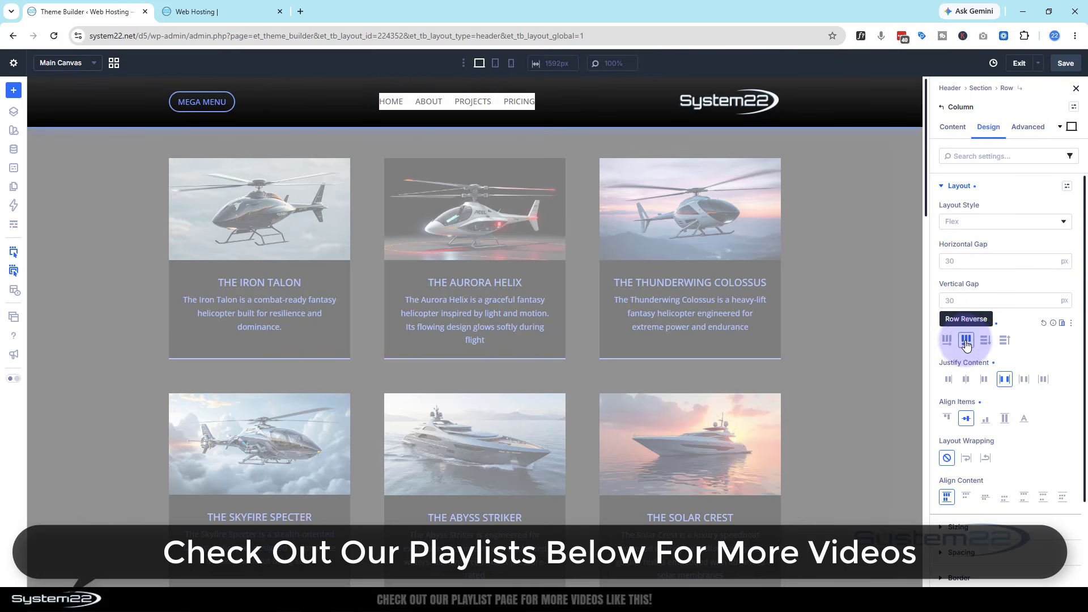
left_click(947, 340)
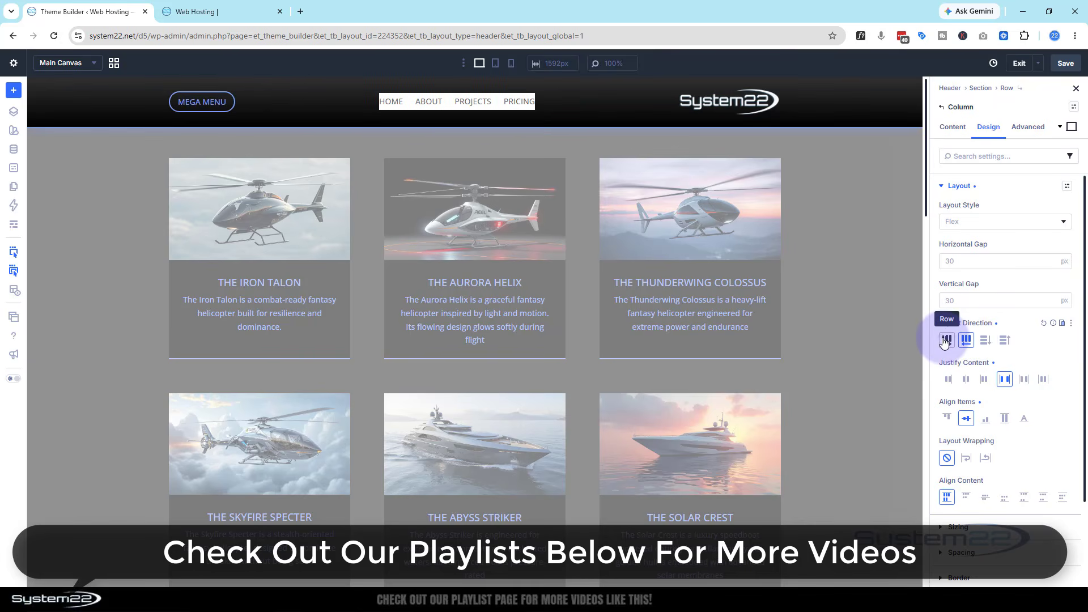
left_click(986, 340)
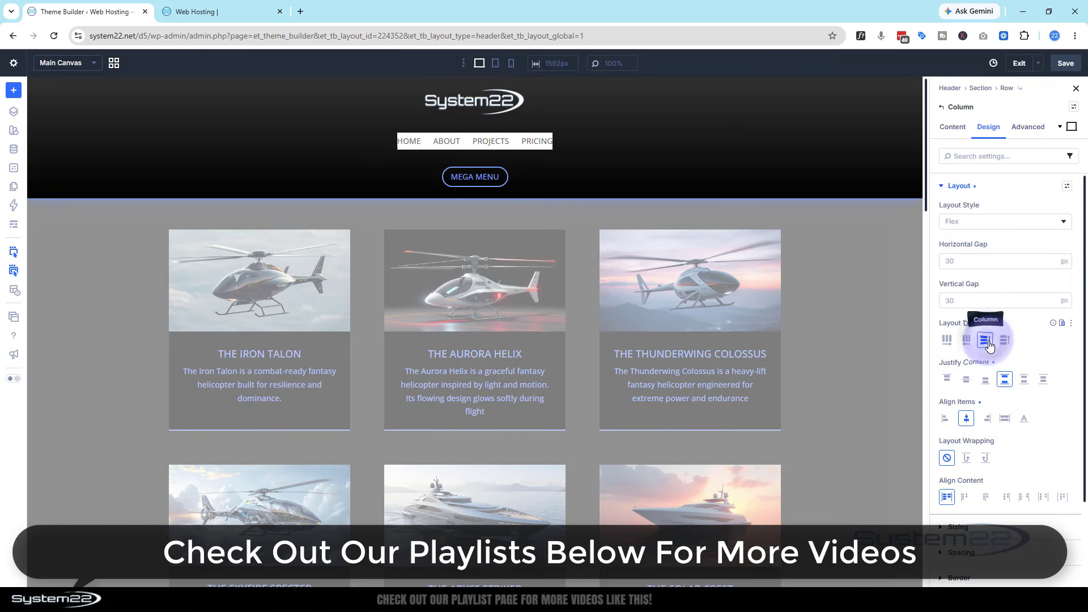
left_click(946, 340)
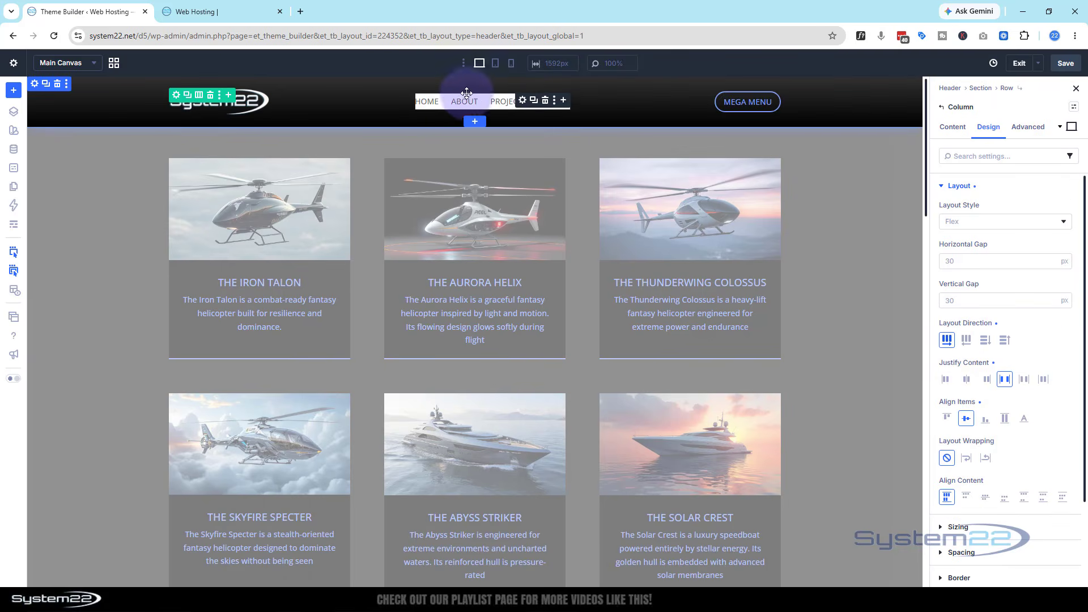
Remove the white background color from the new Menu module.
left_click(524, 100)
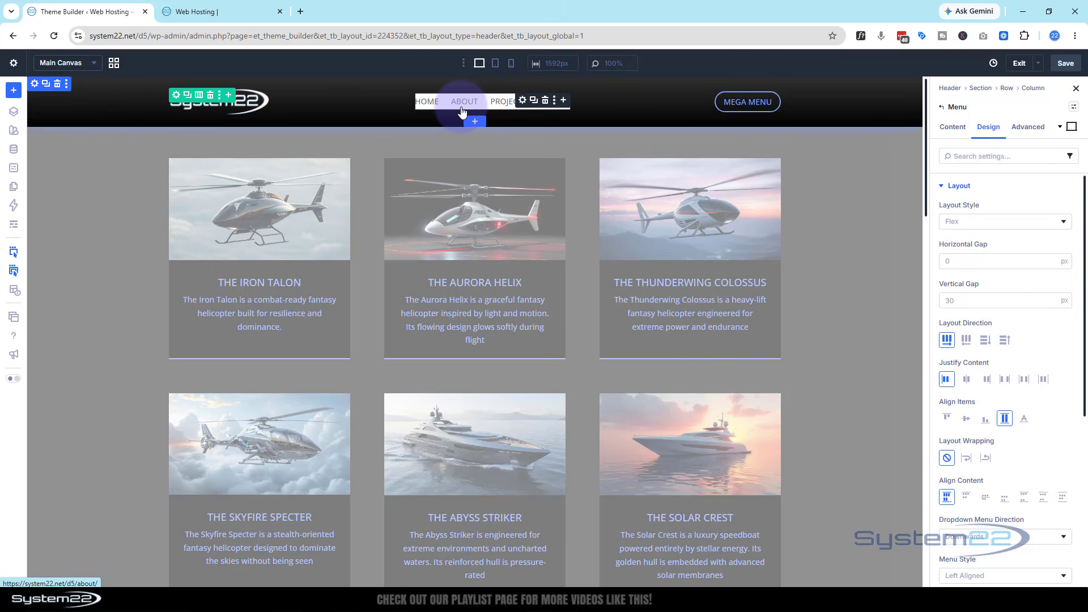
left_click(962, 132)
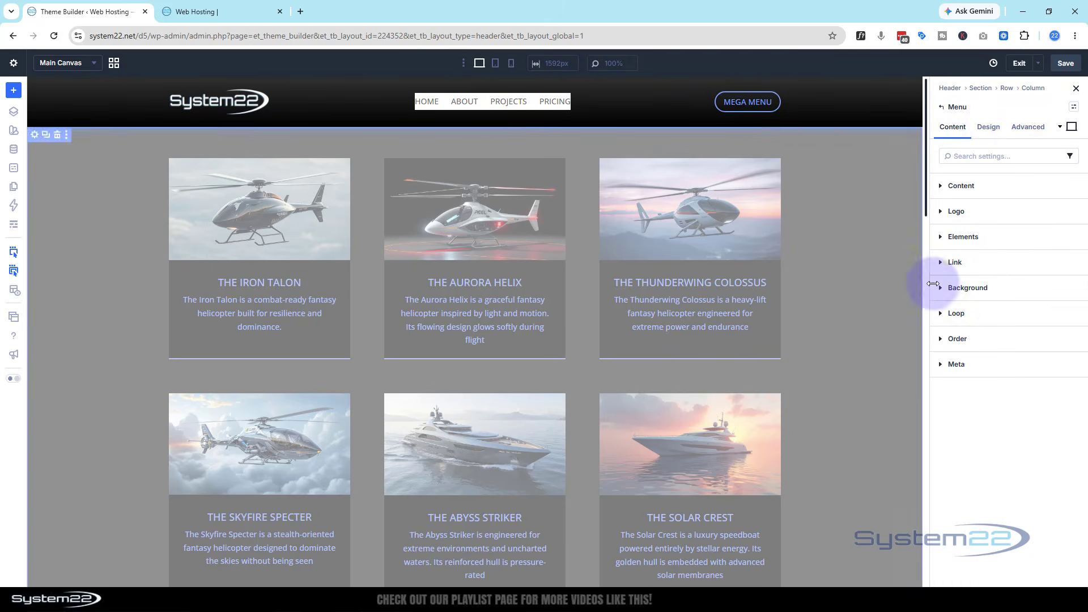
left_click(941, 292)
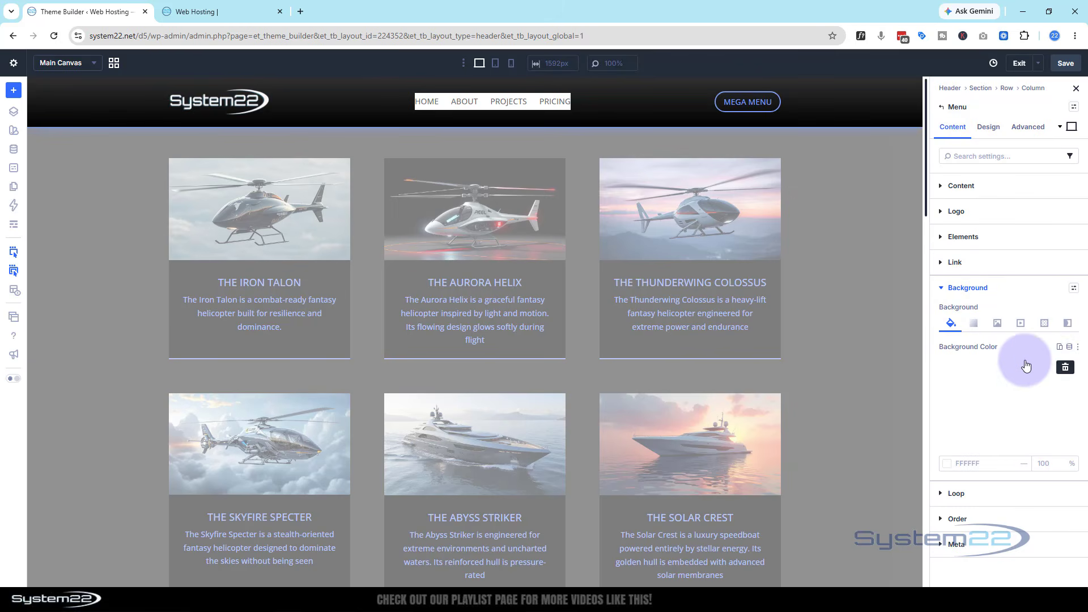
left_click(1066, 368)
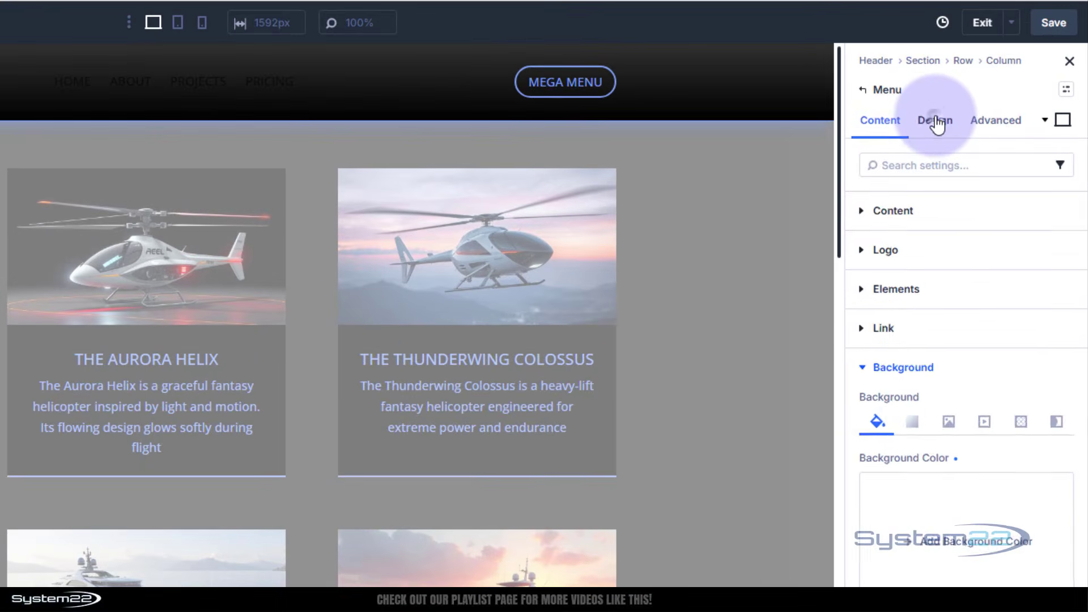
Set the Menu module's active link color to the global color primary-tint-4 and its menu text color to FFFFFF.
left_click(936, 121)
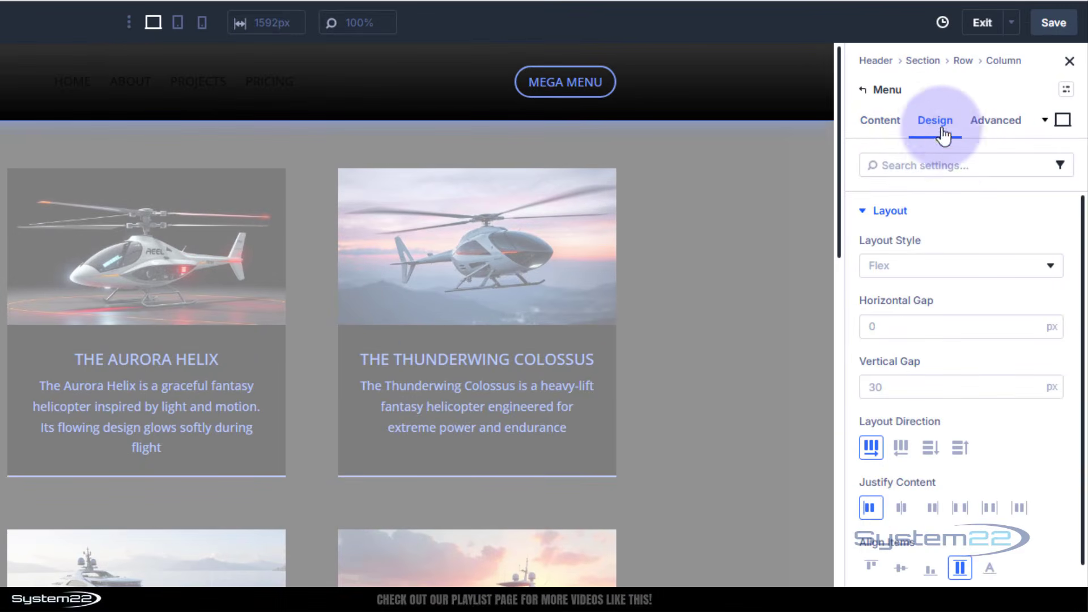
left_click(865, 214)
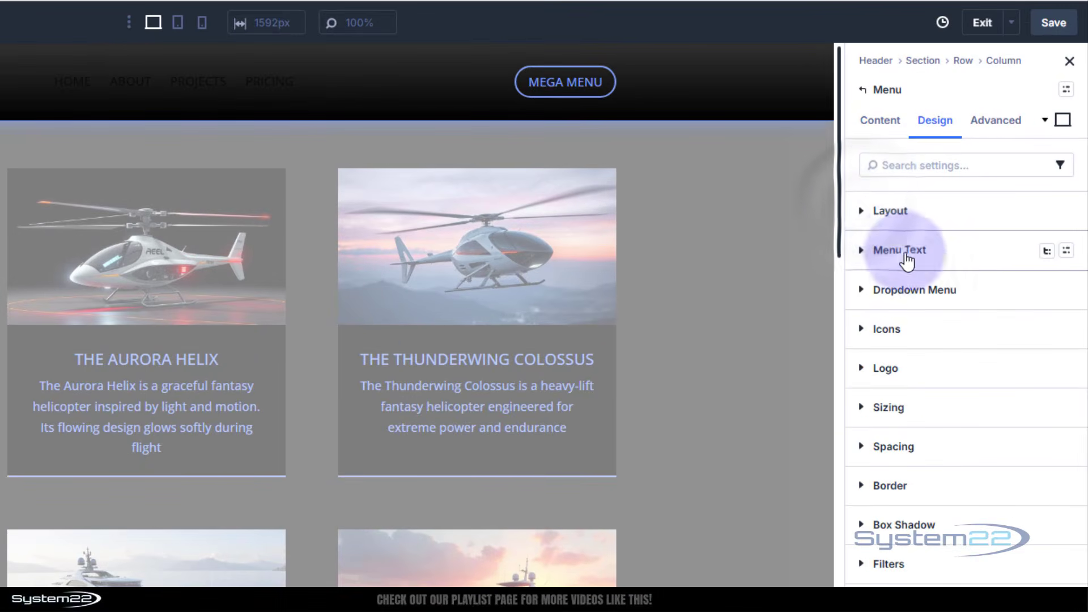
left_click(861, 249)
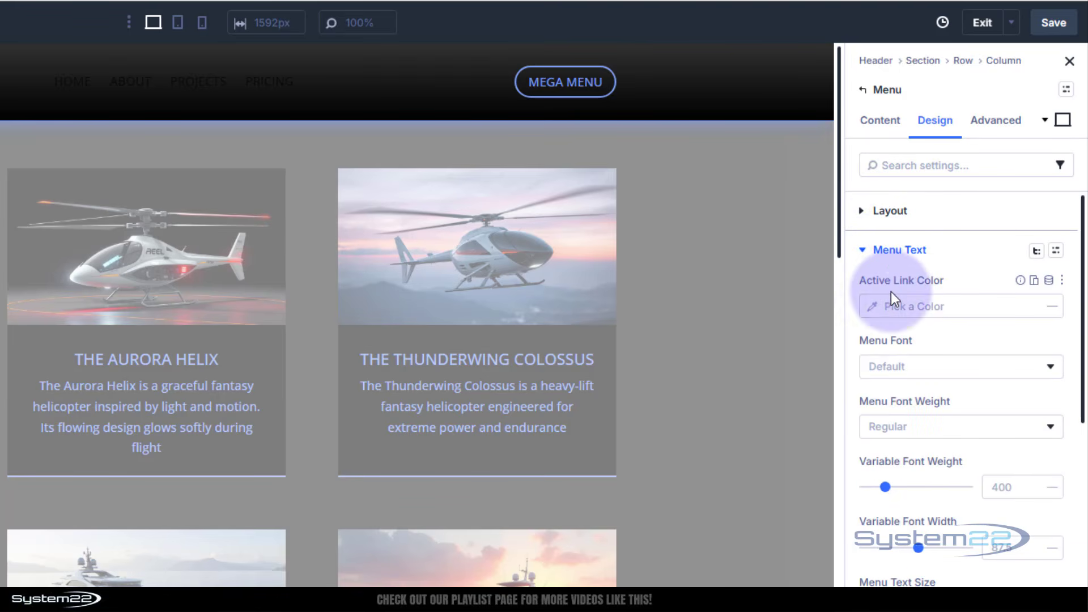
left_click(877, 311)
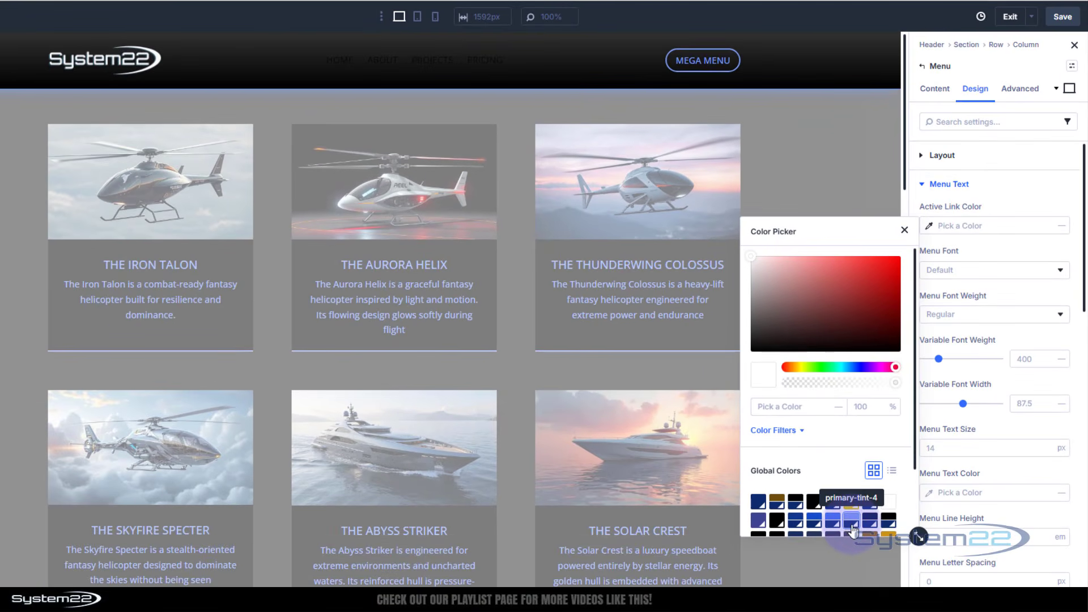
left_click(851, 522)
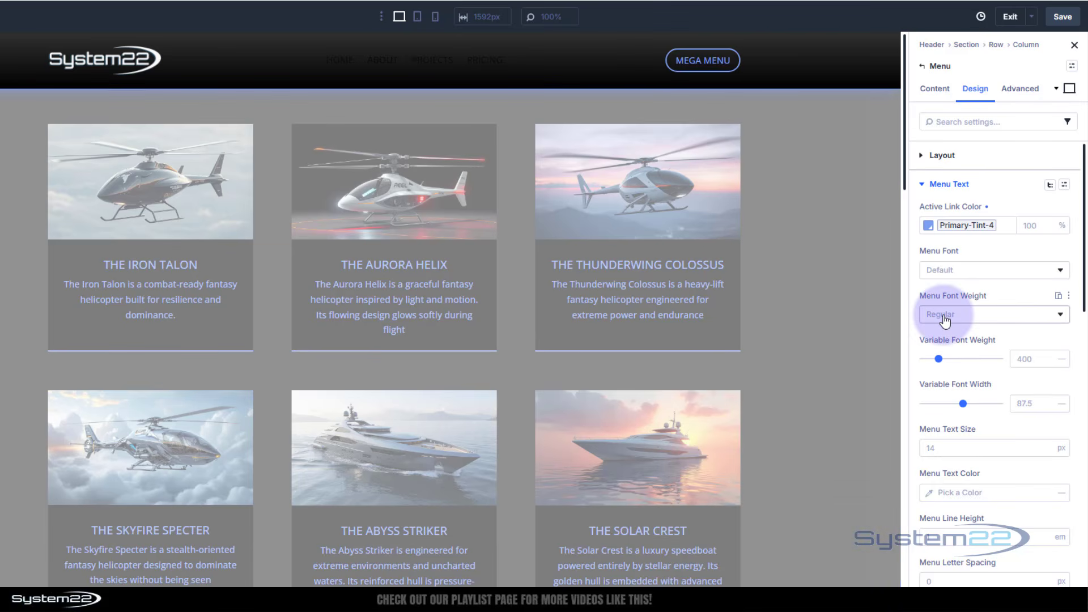
left_click(932, 495)
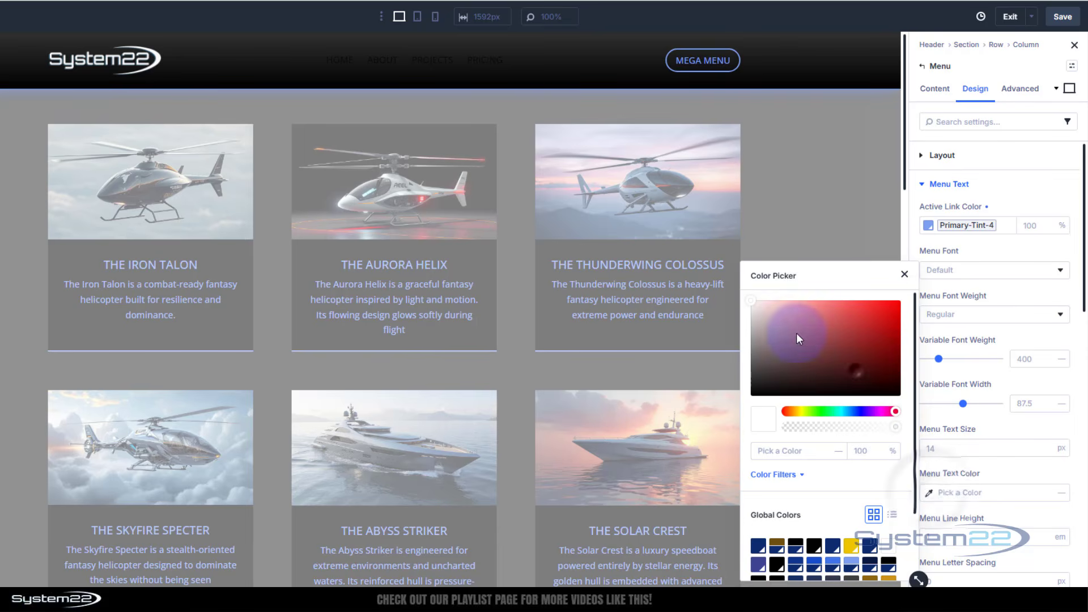
left_click_drag(797, 332, 722, 282)
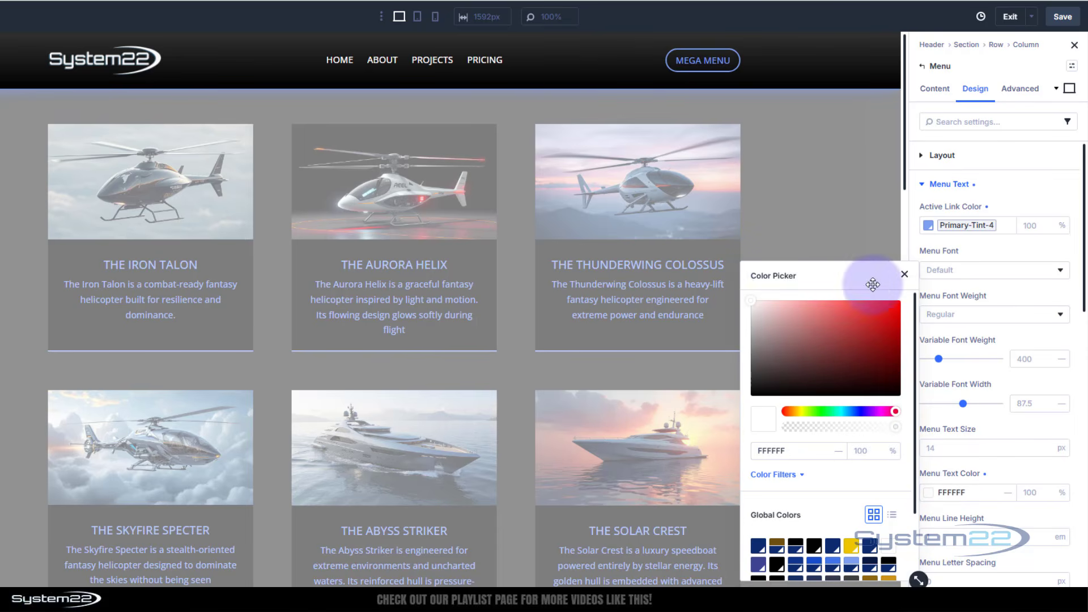
Enable the Background, Spacing and Border option groups for the Menu Text element.
left_click(904, 274)
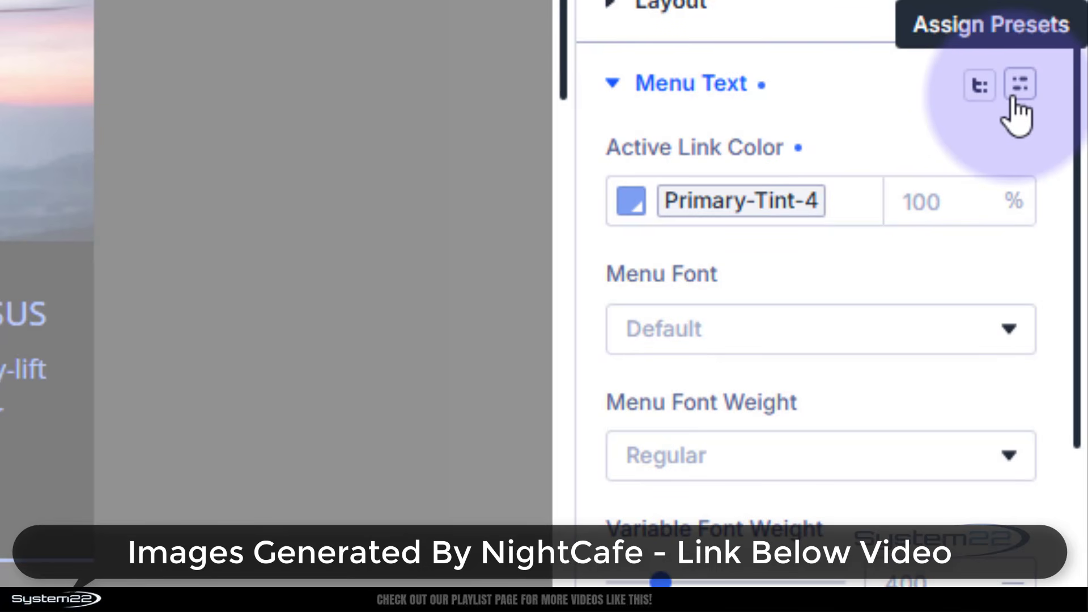
left_click(980, 85)
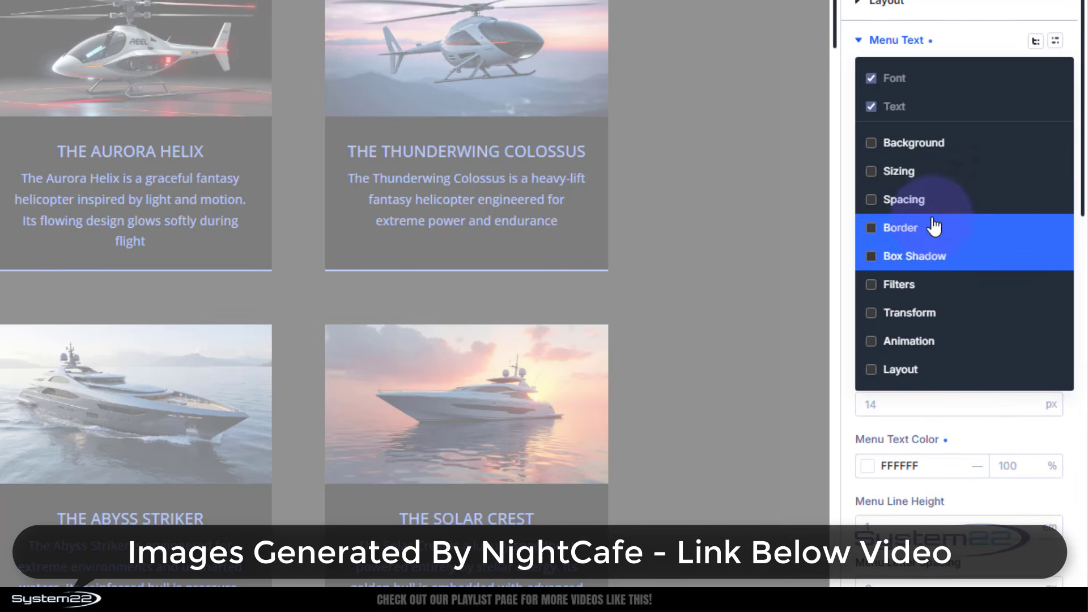
left_click(877, 149)
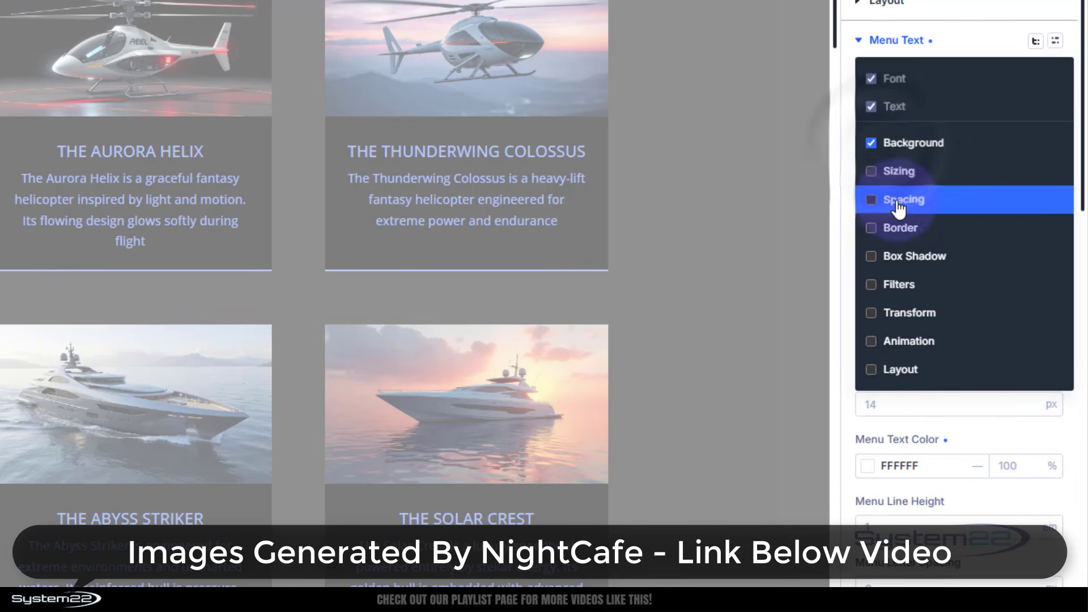
left_click(876, 201)
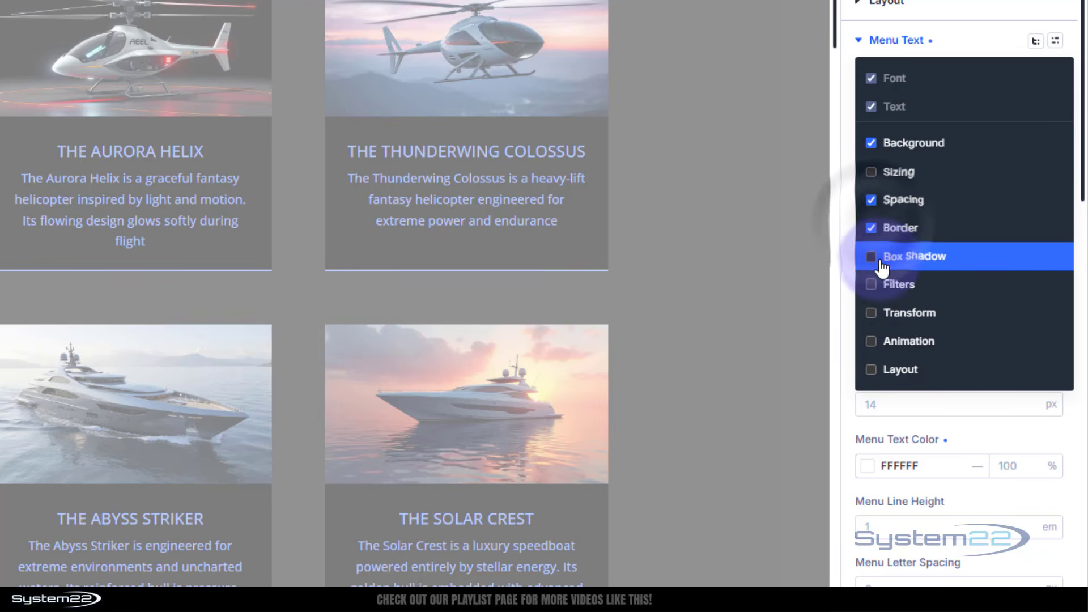
left_click(976, 39)
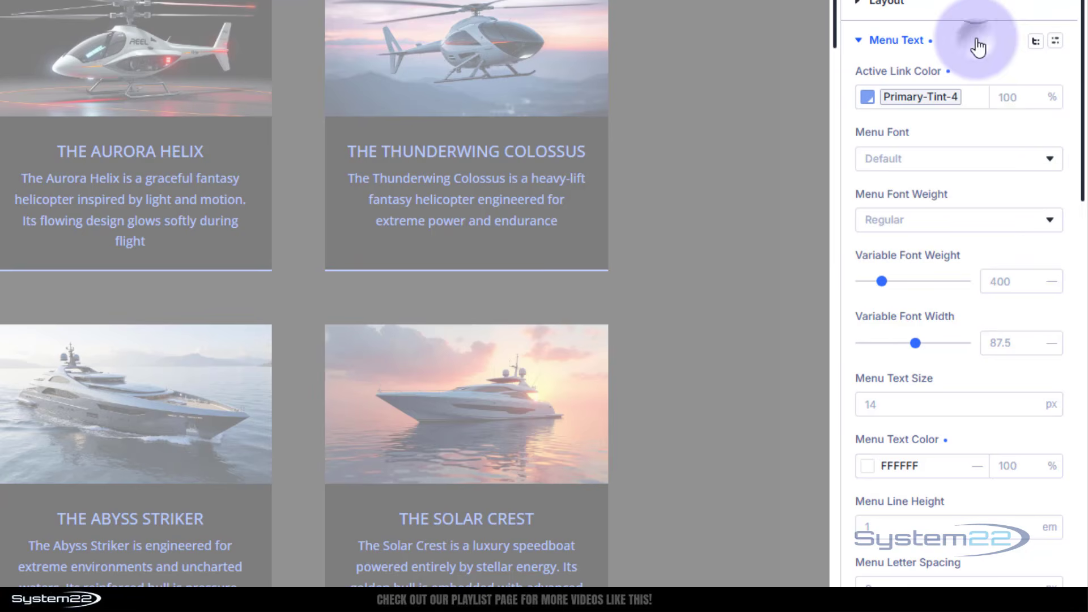
Set the menu links' background color to the global color primary-tint-4 in the Menu Text settings.
scroll(964, 250, "down", 15)
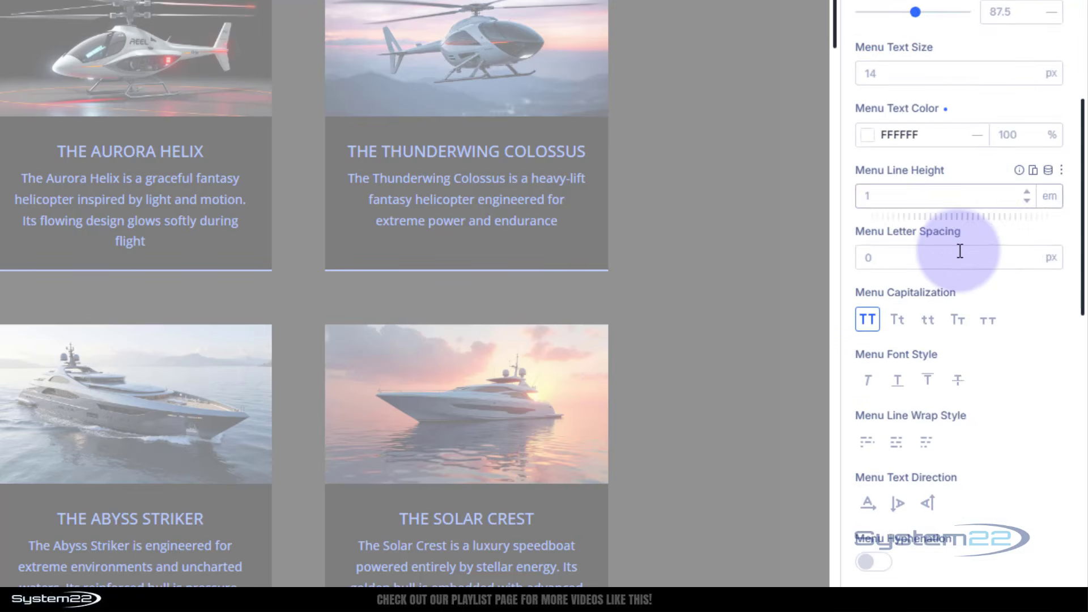
scroll(958, 251, "down", 5)
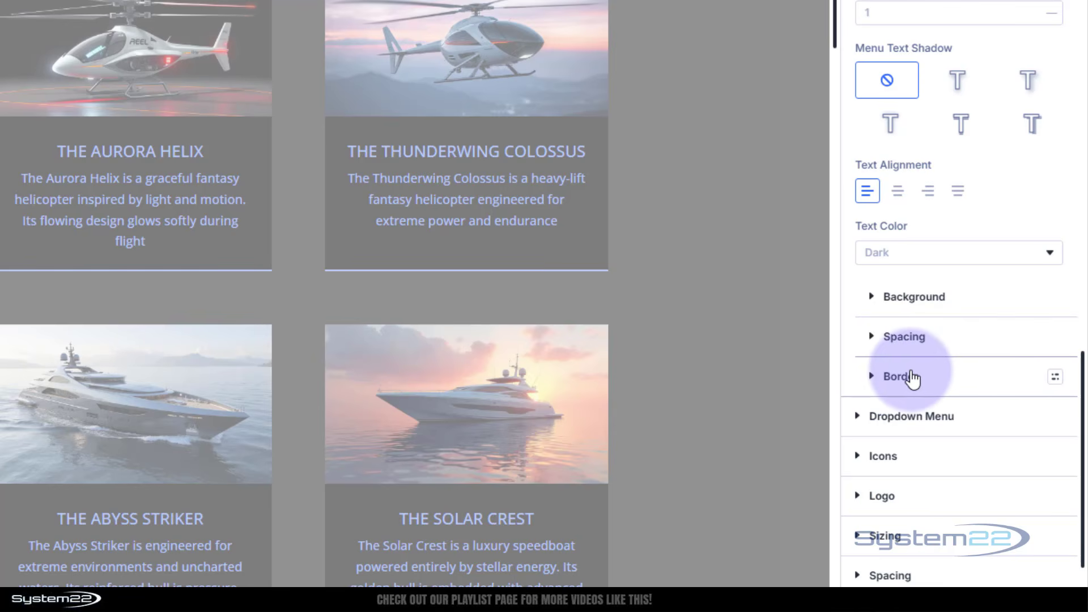
left_click(874, 300)
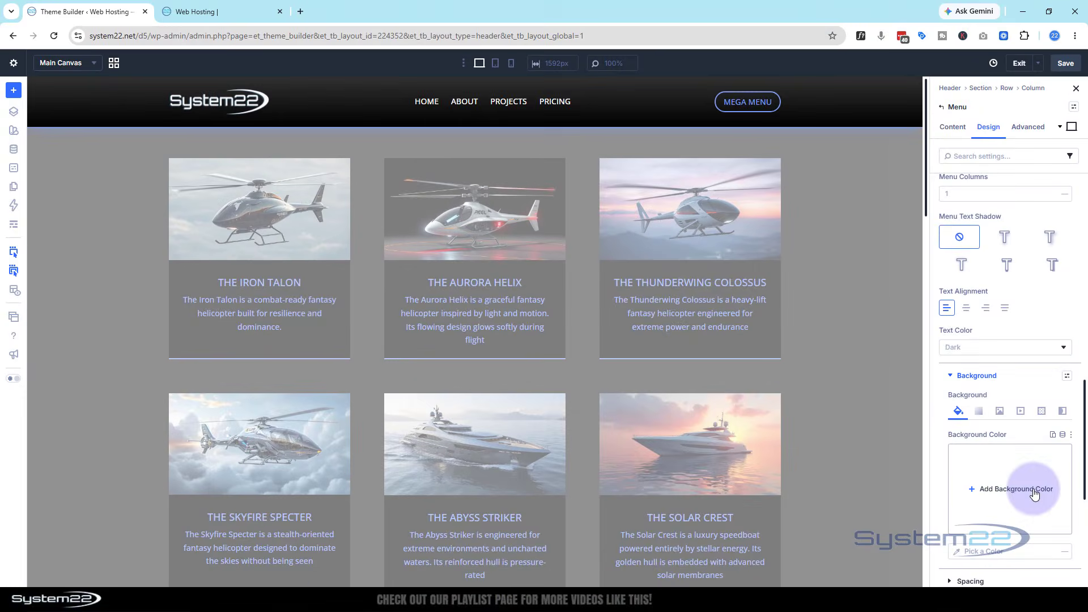
left_click(956, 461)
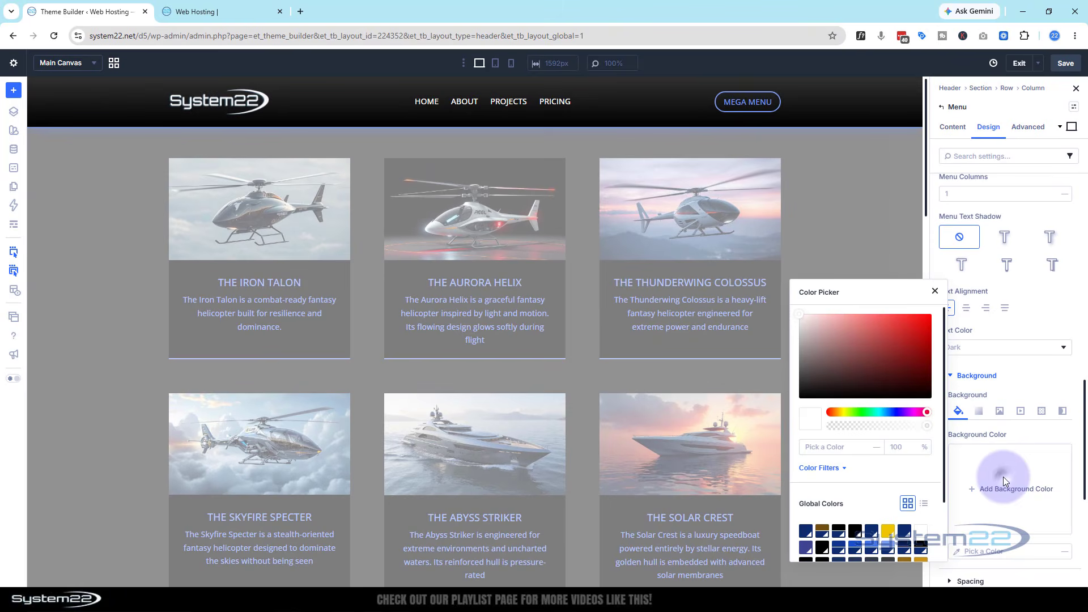
left_click(893, 547)
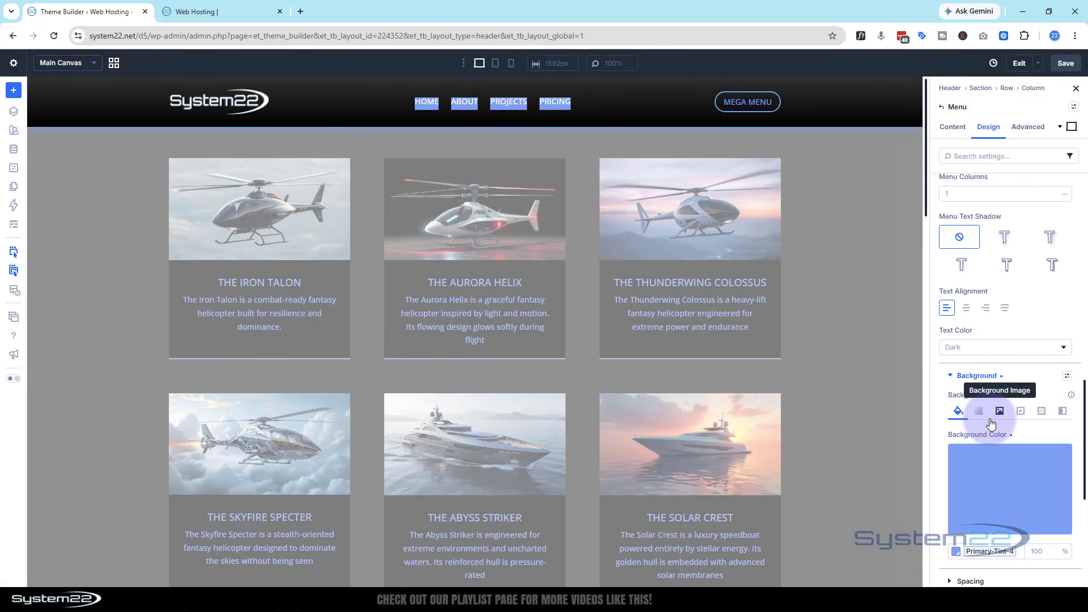
Set linked top and bottom padding of 5 px on the menu links.
scroll(991, 422, "down", 2)
scroll(992, 420, "down", 1)
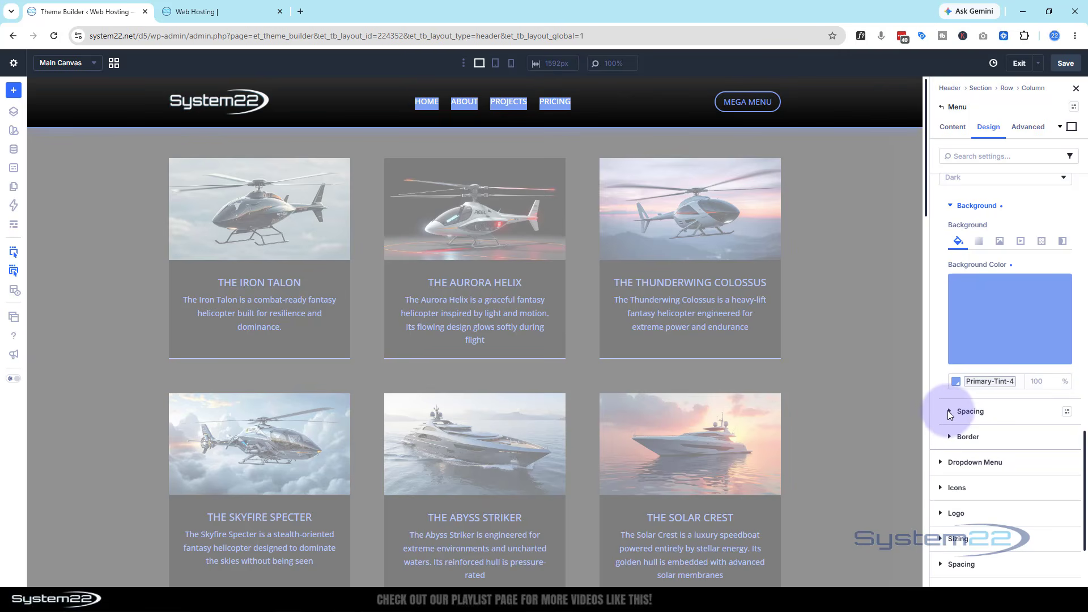
left_click(951, 412)
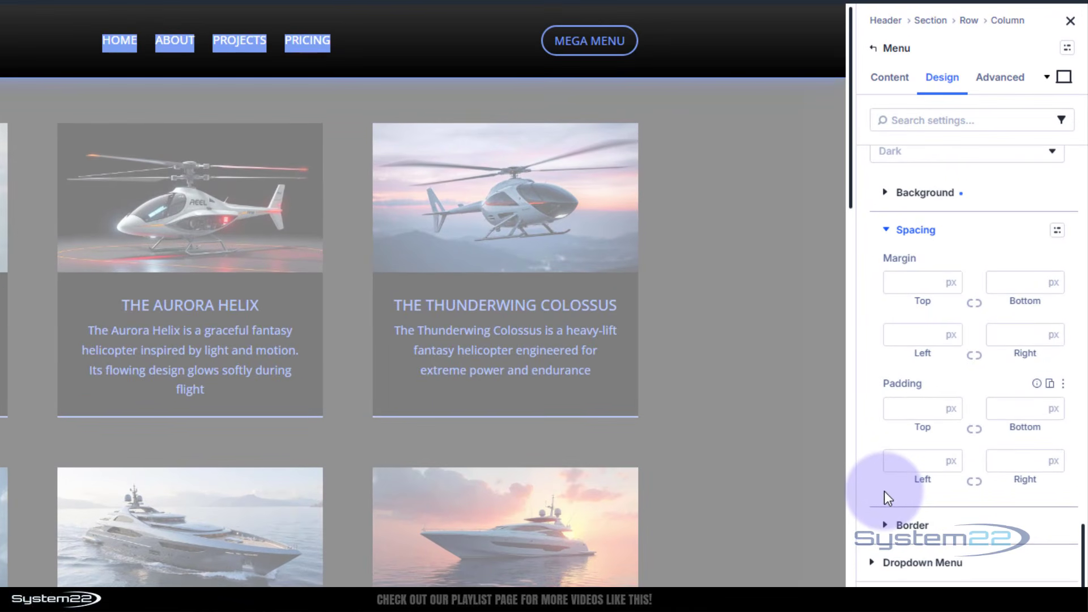
left_click(912, 410)
left_click(973, 431)
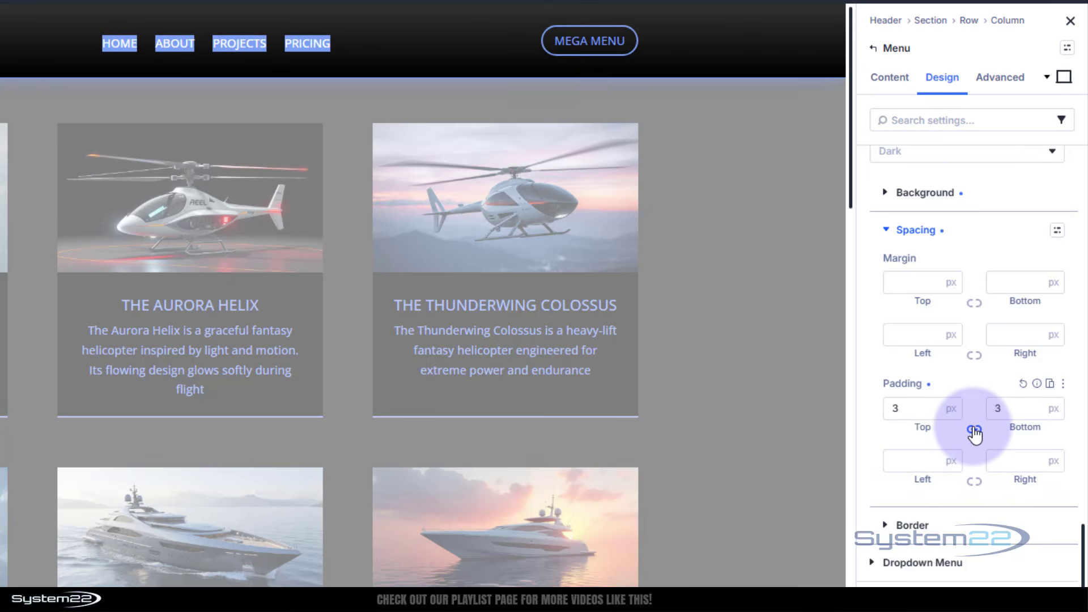
left_click(911, 396)
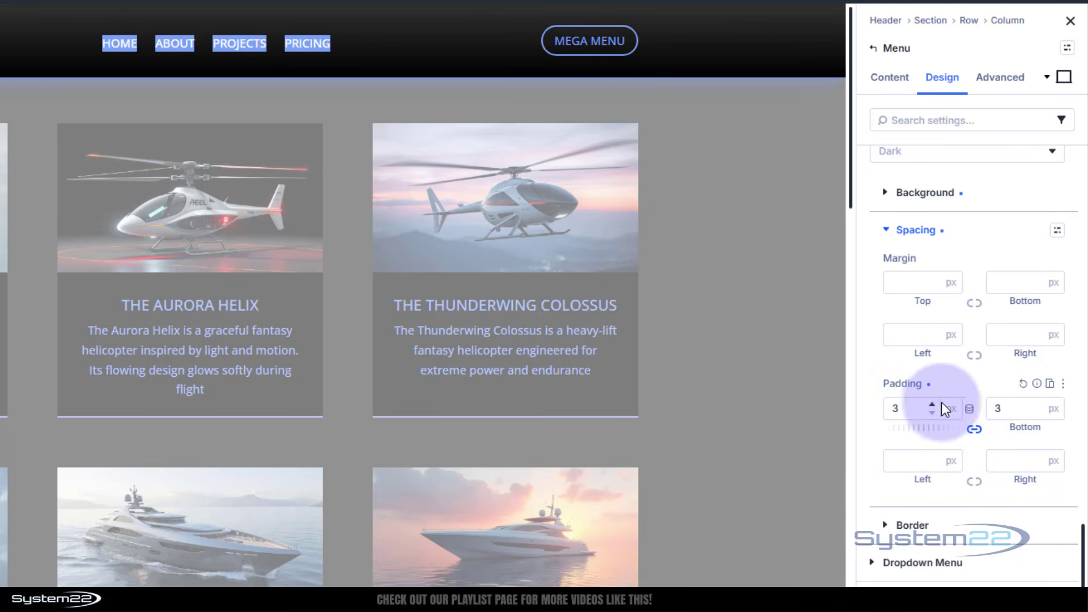
left_click(933, 404)
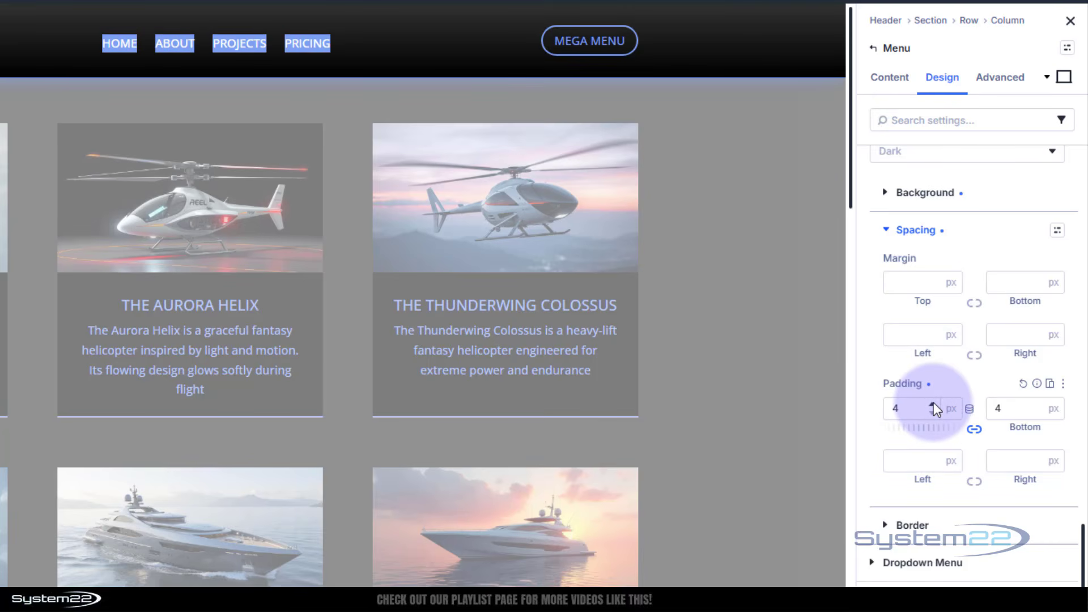
left_click(933, 404)
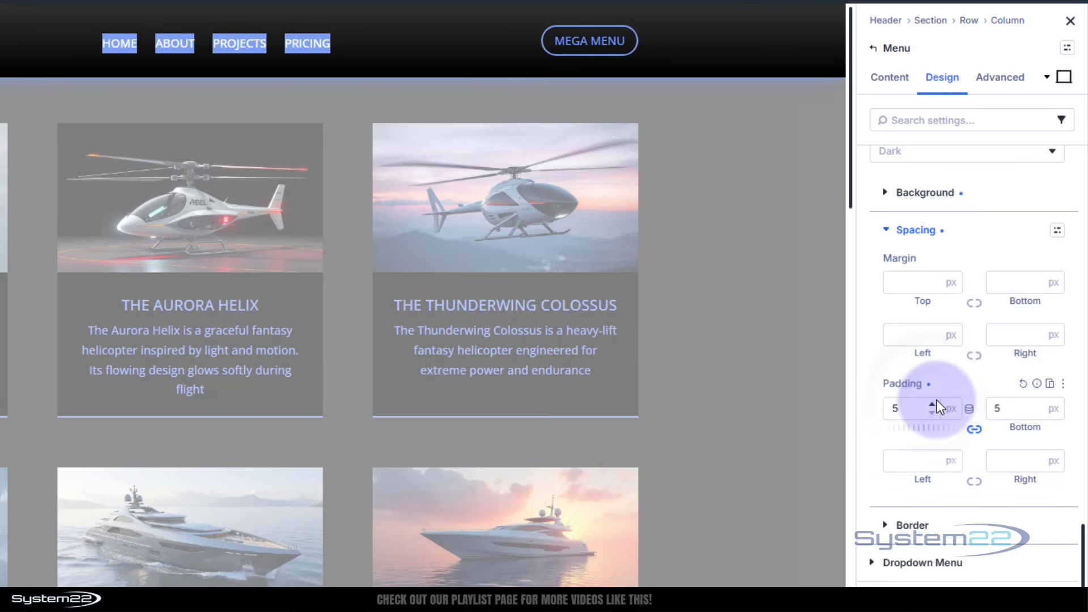
Set linked left and right padding of 15 px on the menu links.
left_click(933, 455)
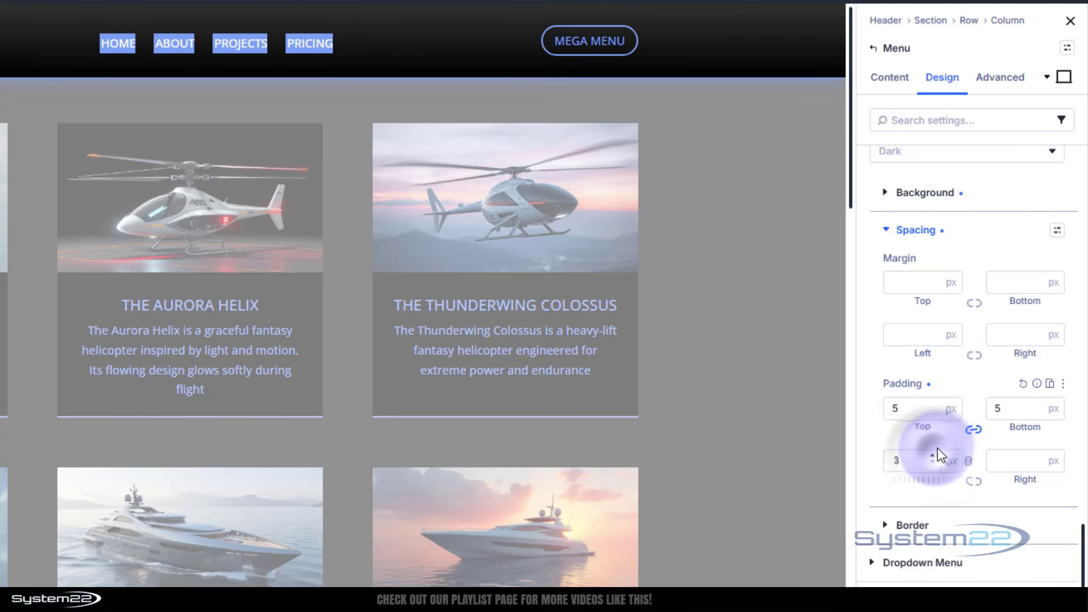
left_click(974, 480)
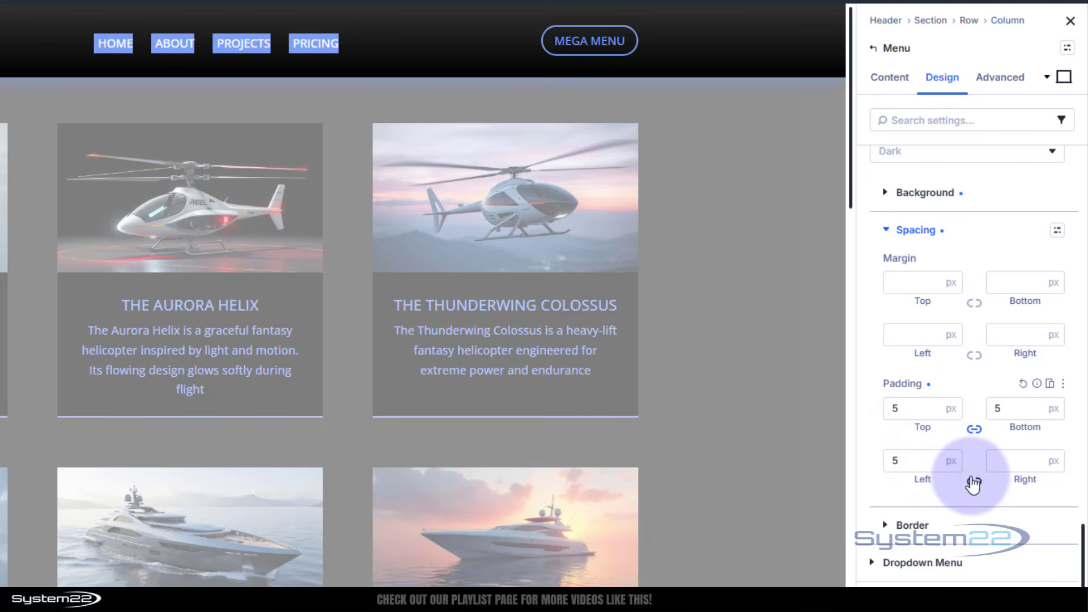
left_click(929, 459)
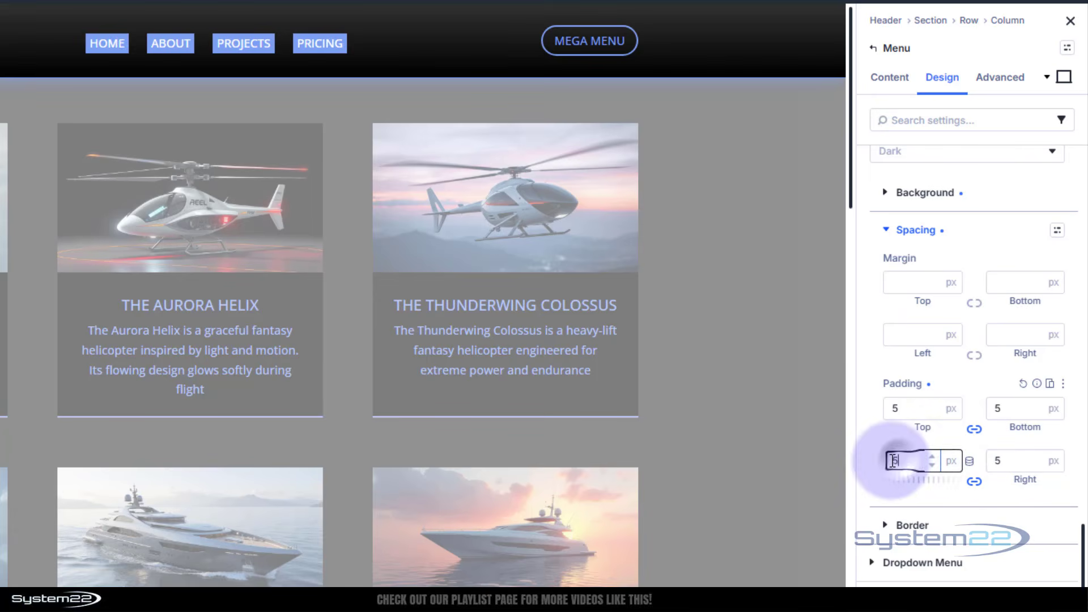
left_click(933, 456)
left_click(933, 457)
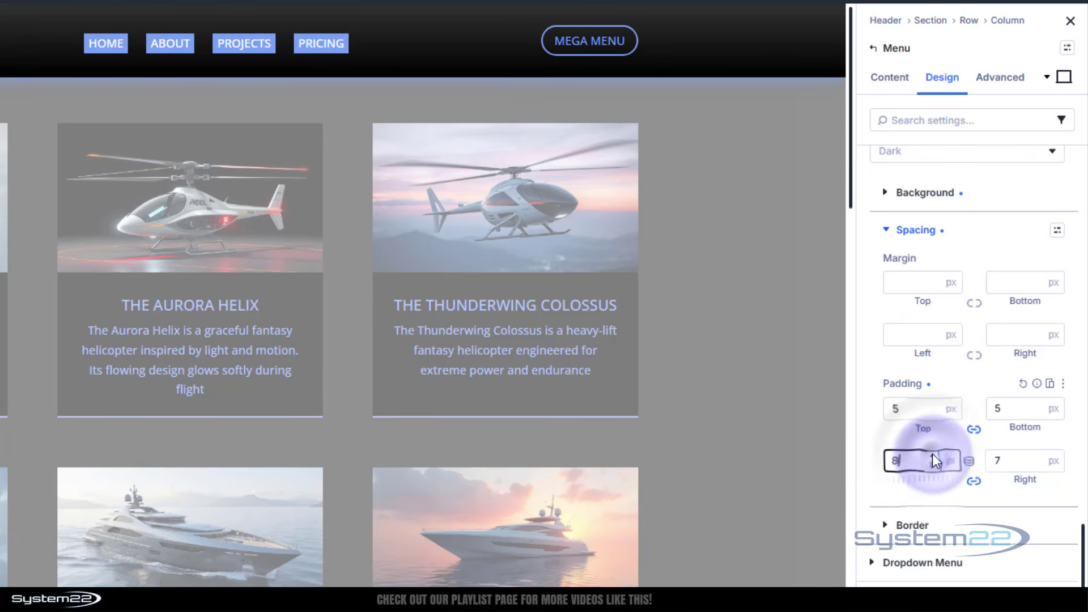
left_click(933, 456)
left_click(933, 456)
left_click(933, 456)
left_click(933, 457)
left_click(933, 456)
left_click(933, 456)
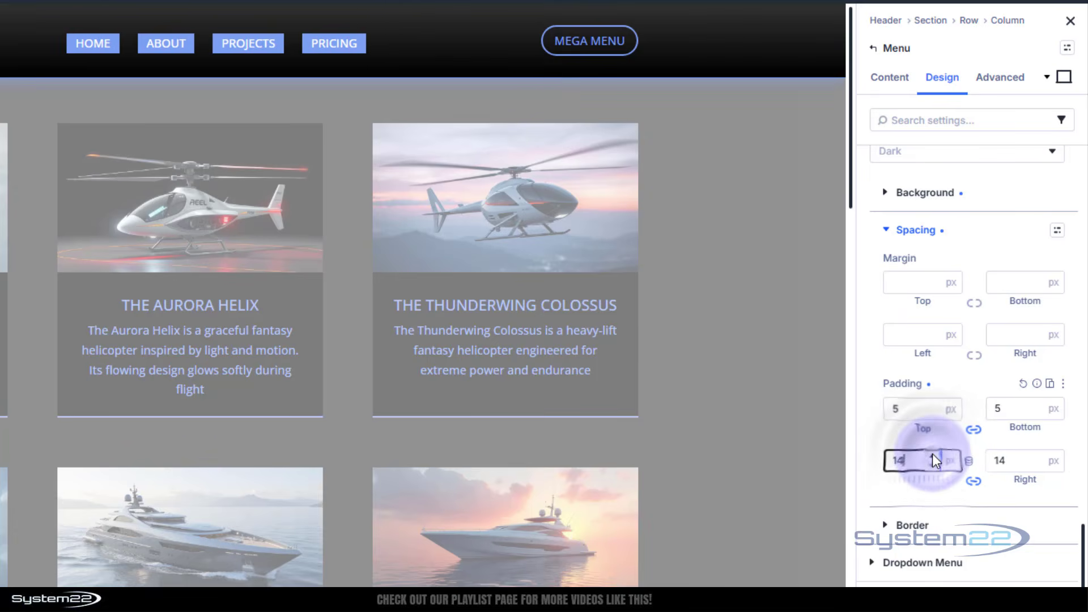
left_click(933, 456)
left_click(933, 456)
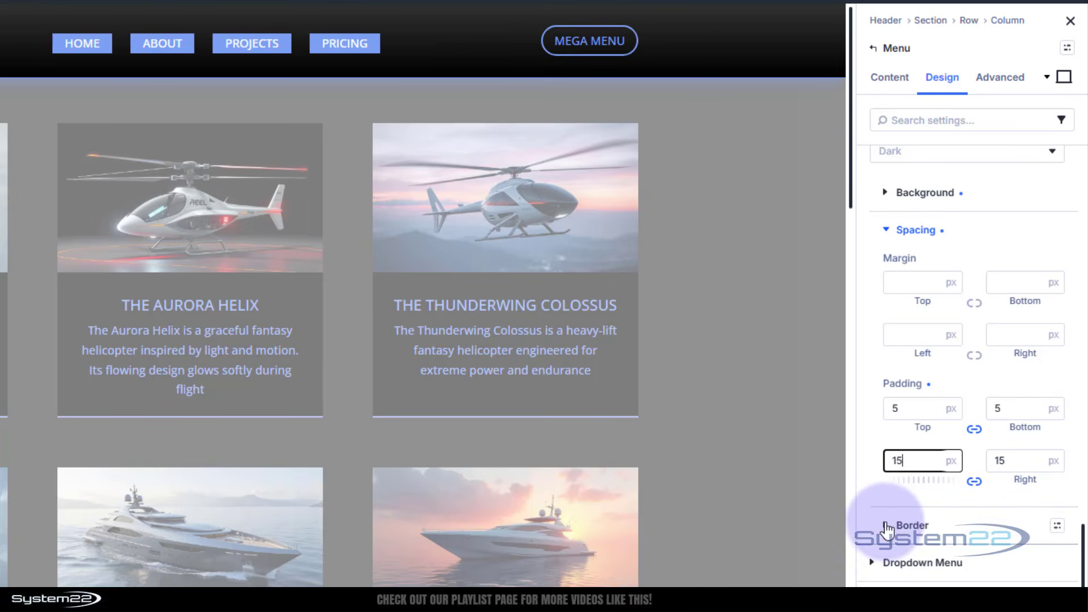
Round all corners of the menu links with a 50 px border radius.
left_click(894, 530)
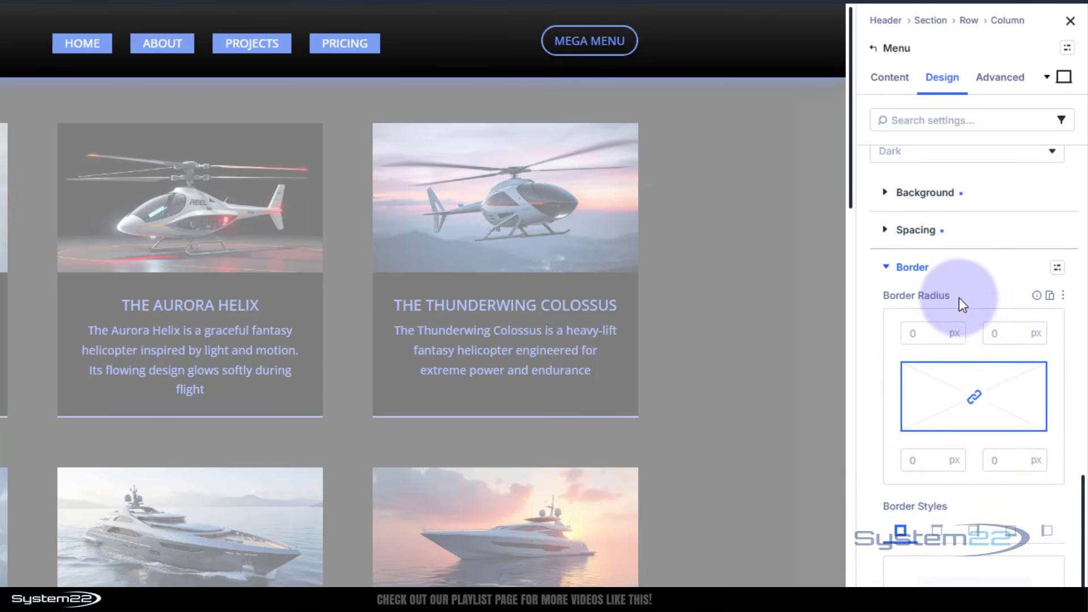
left_click(916, 334)
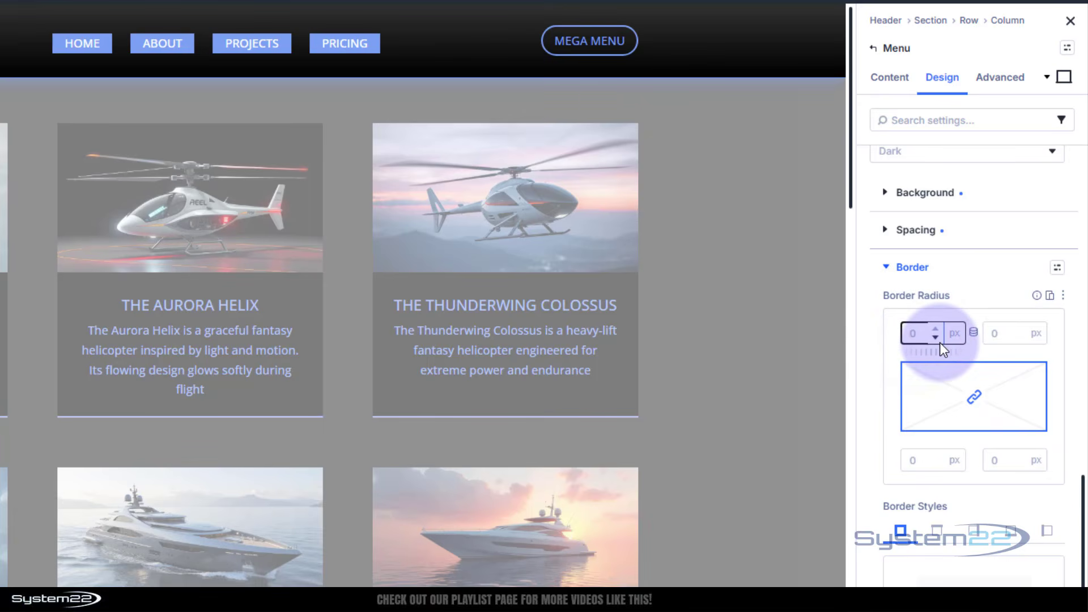
left_click(973, 315)
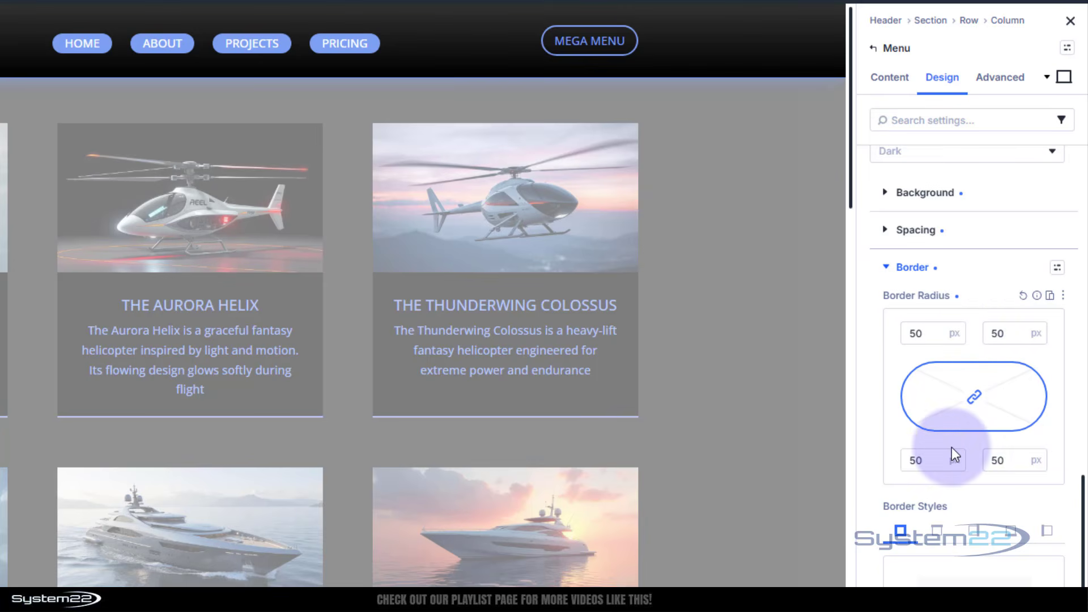
Set the opacity of the menu links' primary-tint-4 background color to 0% for the default desktop state.
scroll(952, 451, "up", 3)
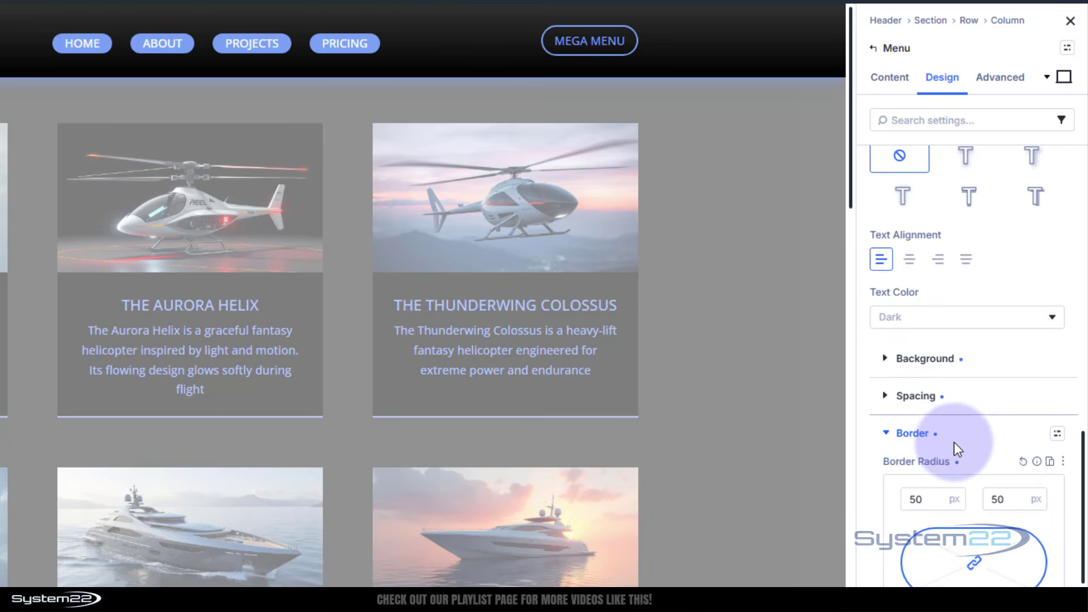
left_click(885, 362)
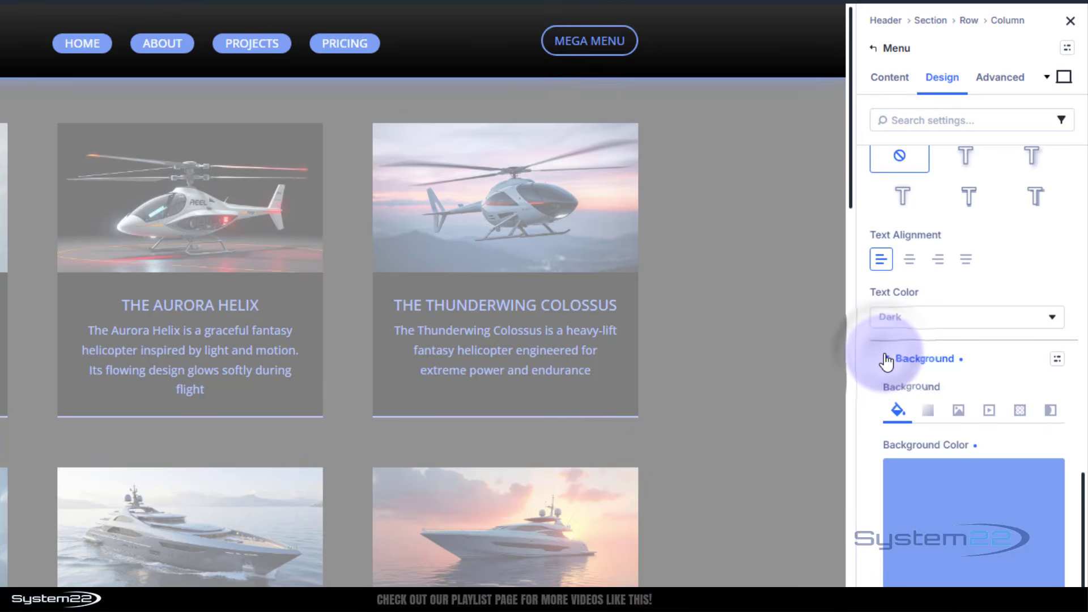
left_click(943, 492)
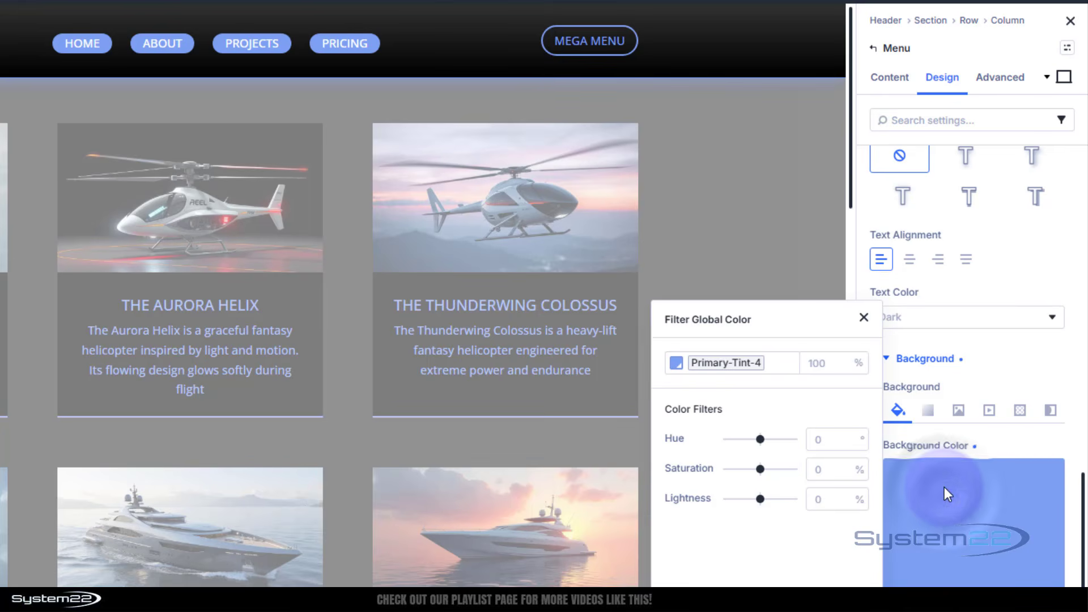
left_click(827, 367)
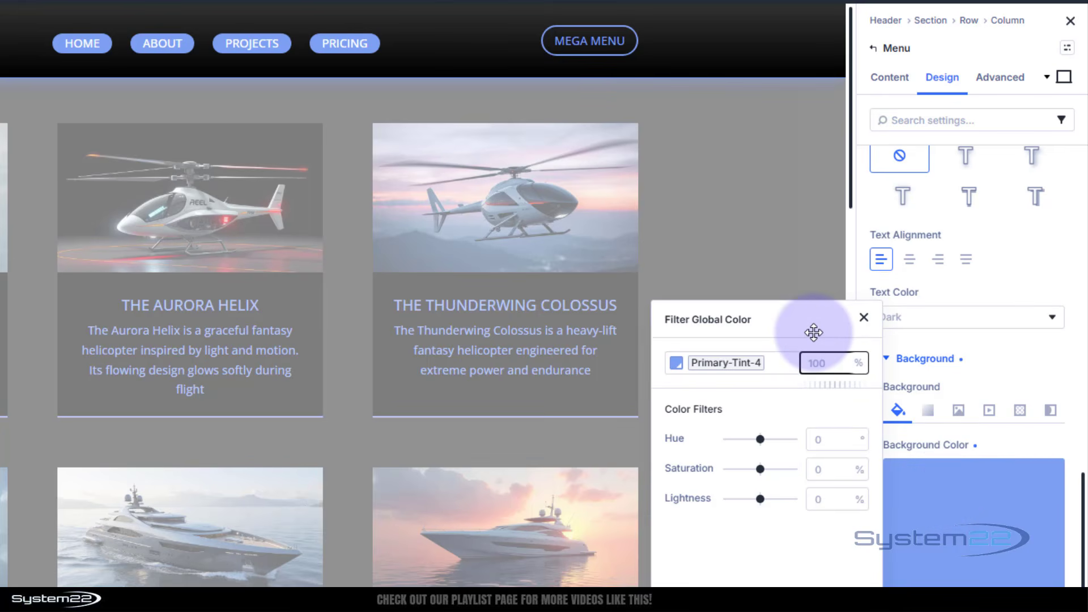
type("0")
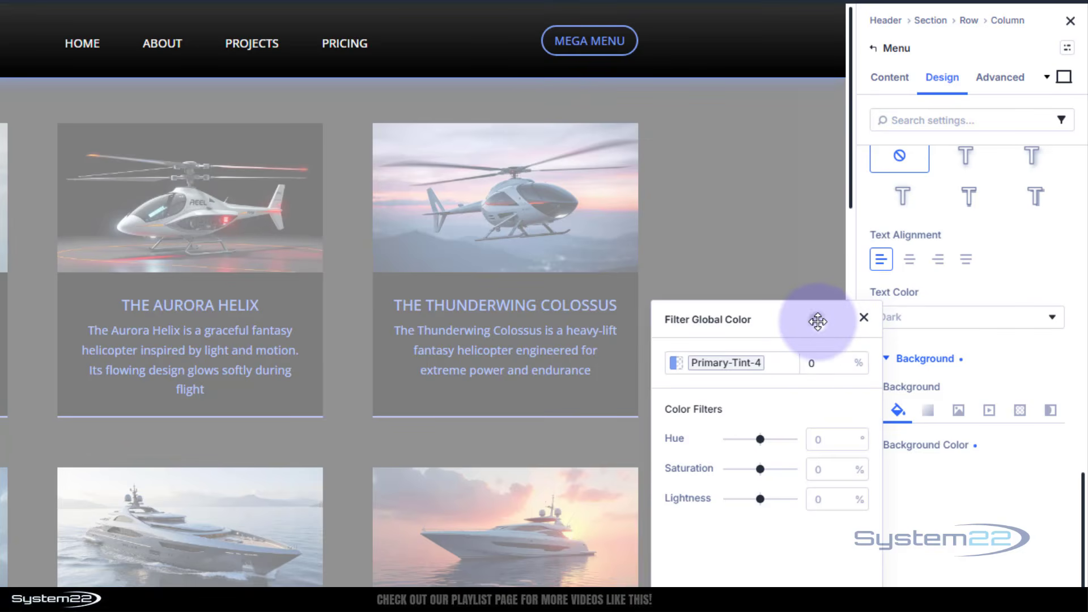
left_click(864, 318)
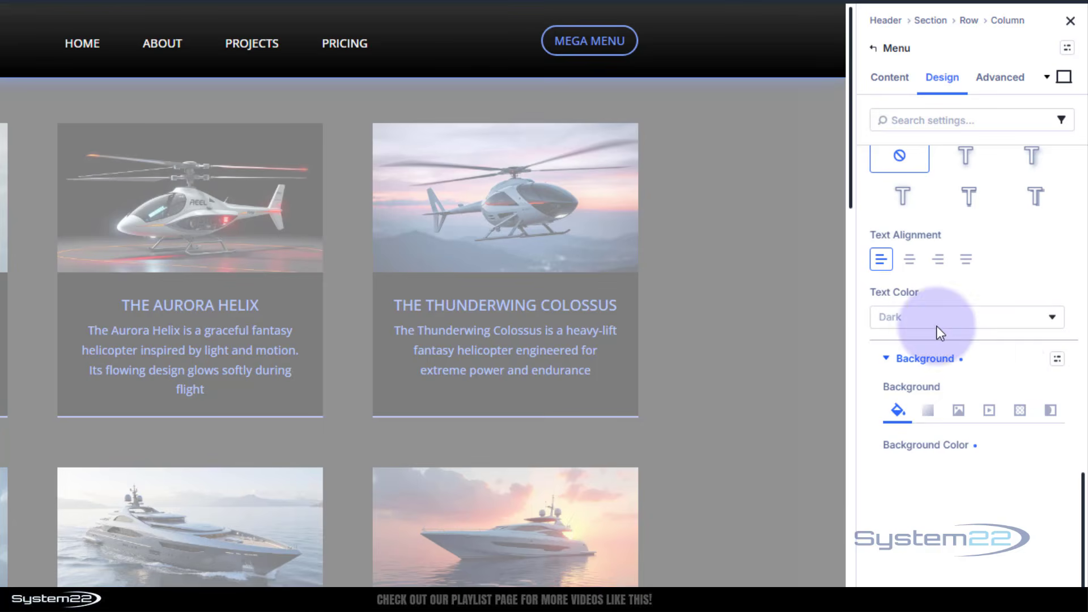
Switch the Menu settings to the Hover state and raise the link background color's opacity to 100%.
left_click(1065, 80)
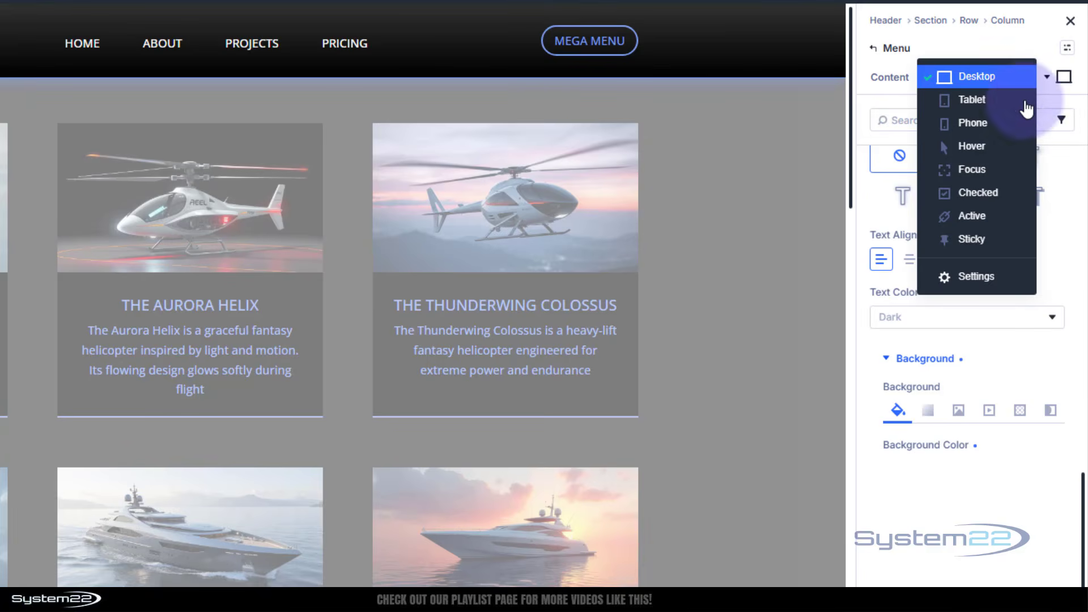
left_click(986, 148)
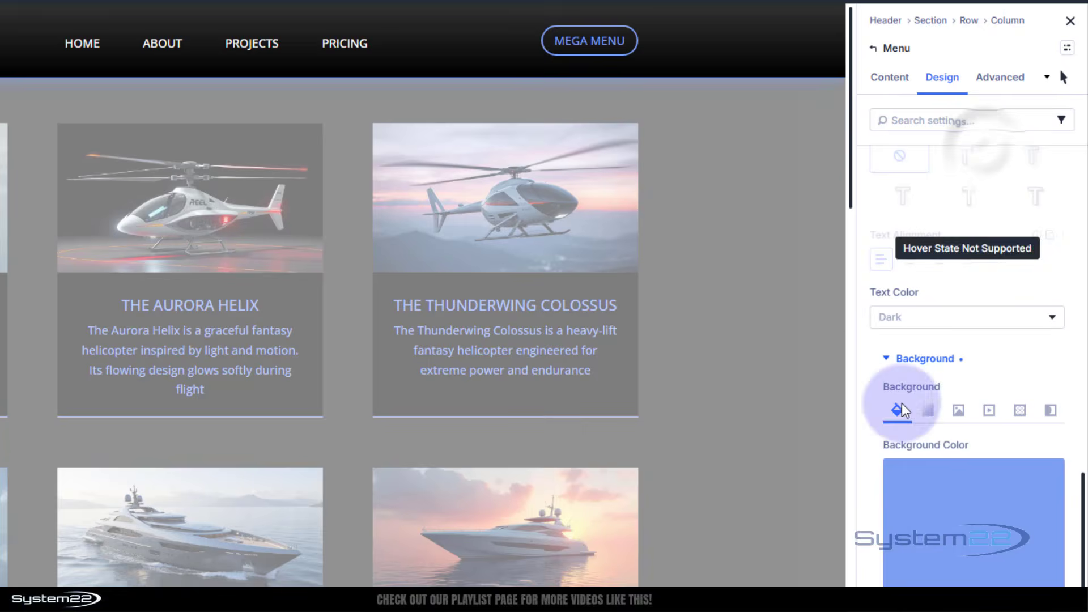
left_click(945, 552)
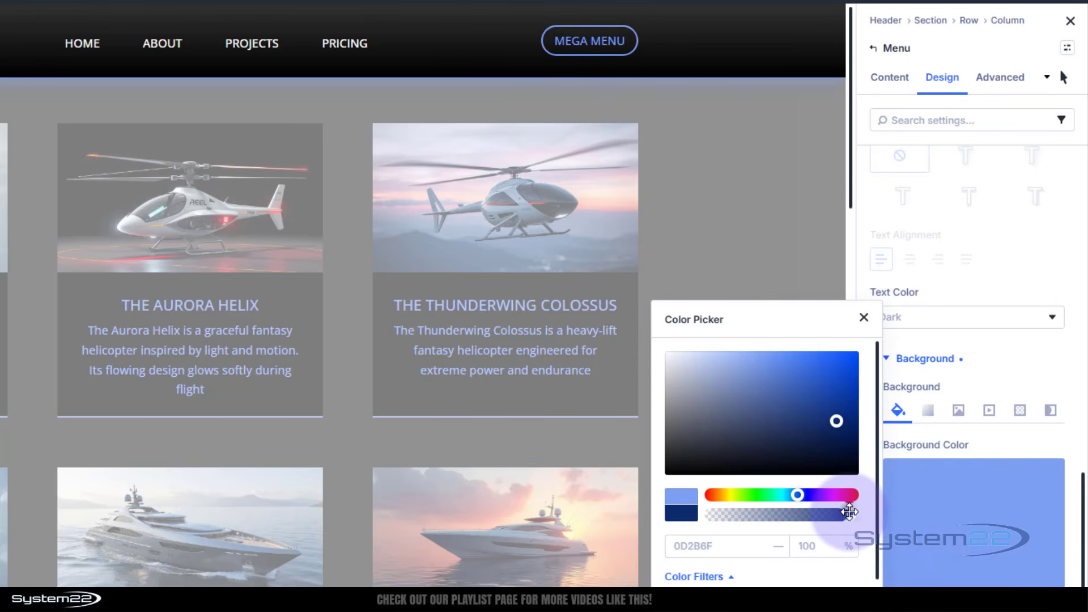
mouse_move(848, 512)
left_mouse_down()
mouse_move(785, 515)
mouse_move(863, 515)
left_mouse_up()
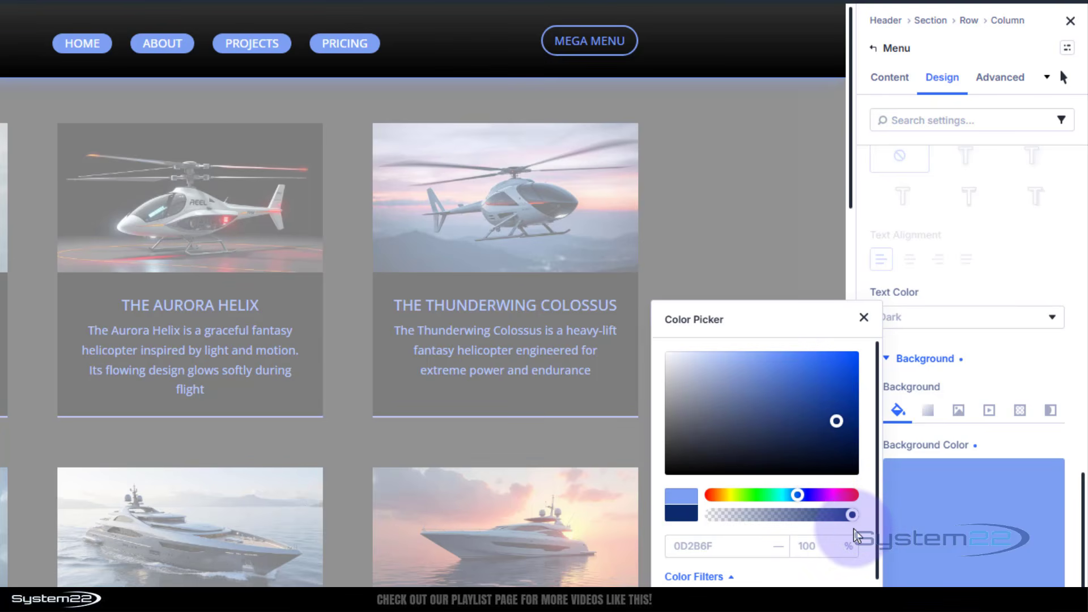
Close the color picker and switch the Menu settings back to the Desktop state.
left_click(863, 318)
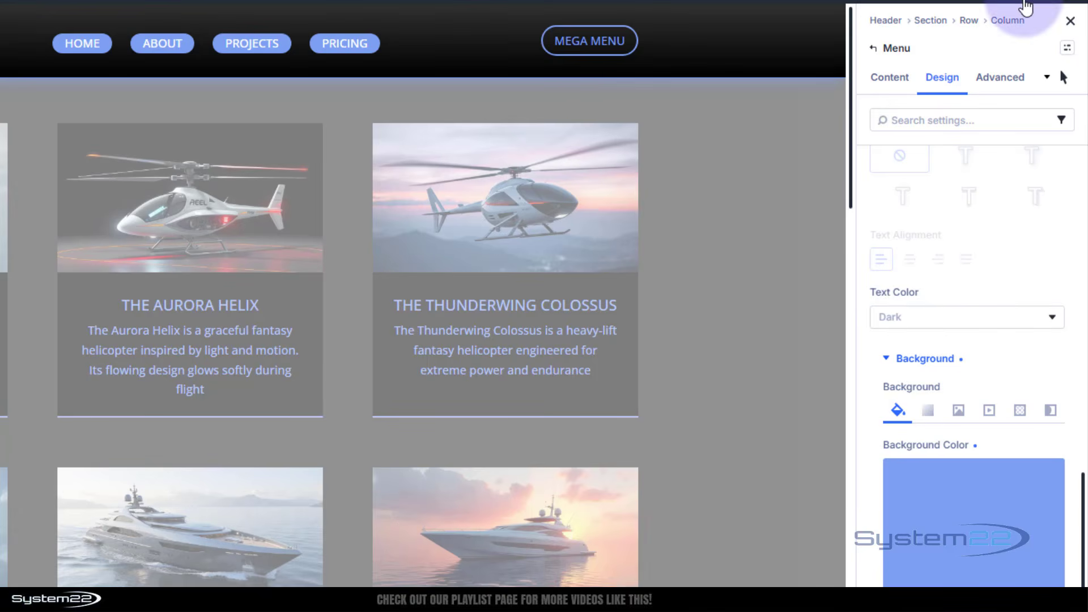
left_click(1064, 79)
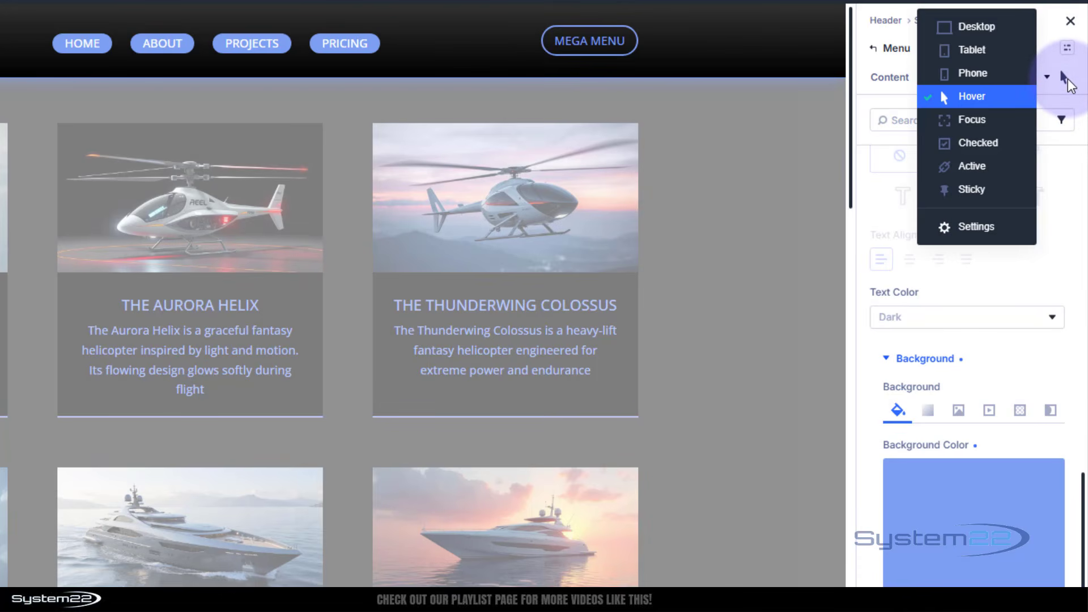
left_click(988, 28)
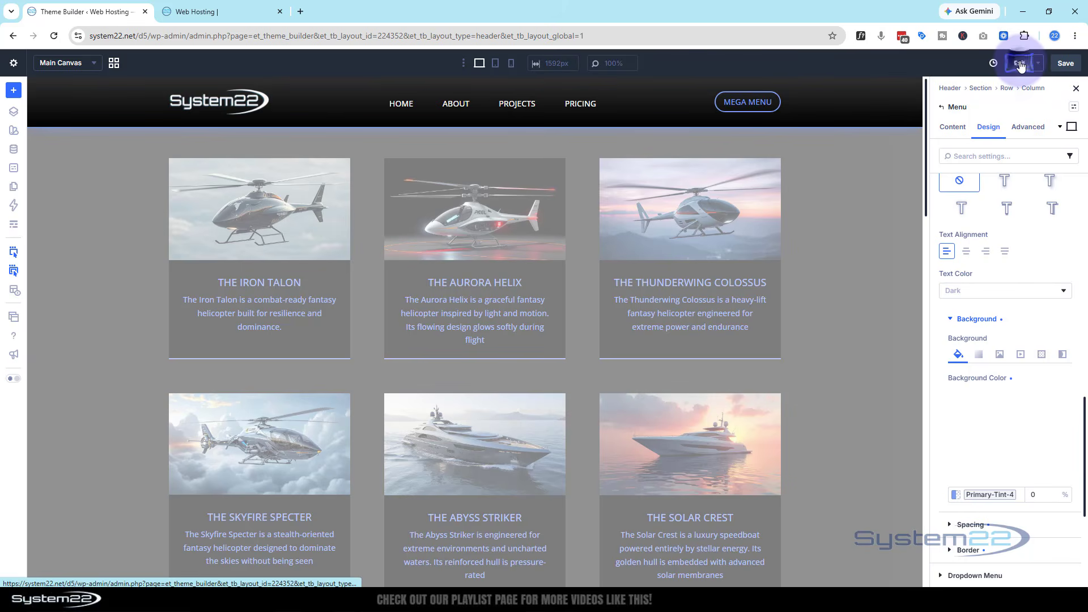
Exit the header layout editor and reload the site's home page to check the updated menu.
left_click(1020, 64)
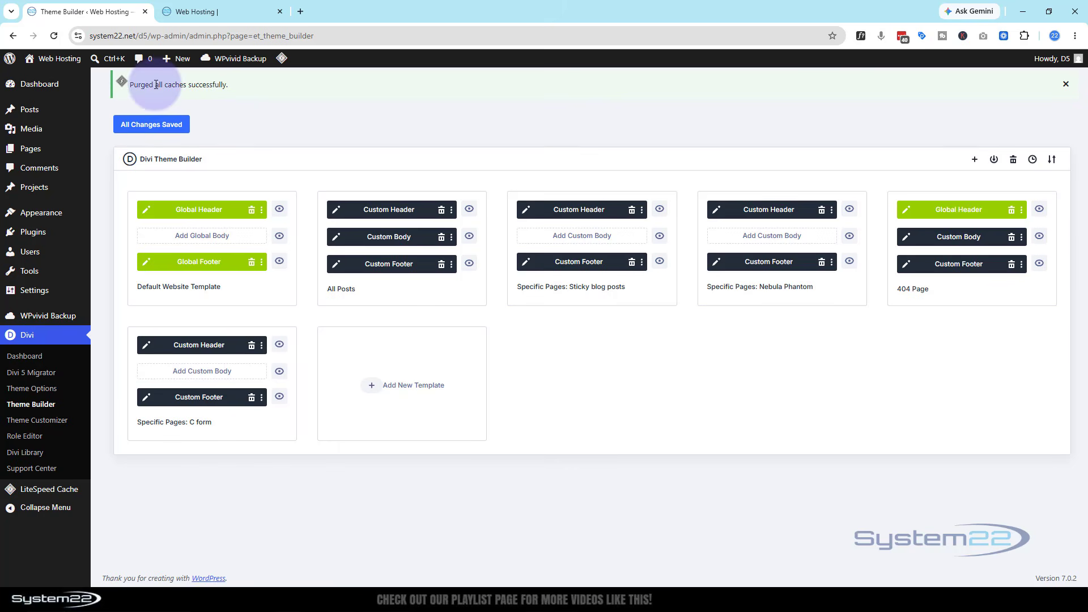
left_click(217, 3)
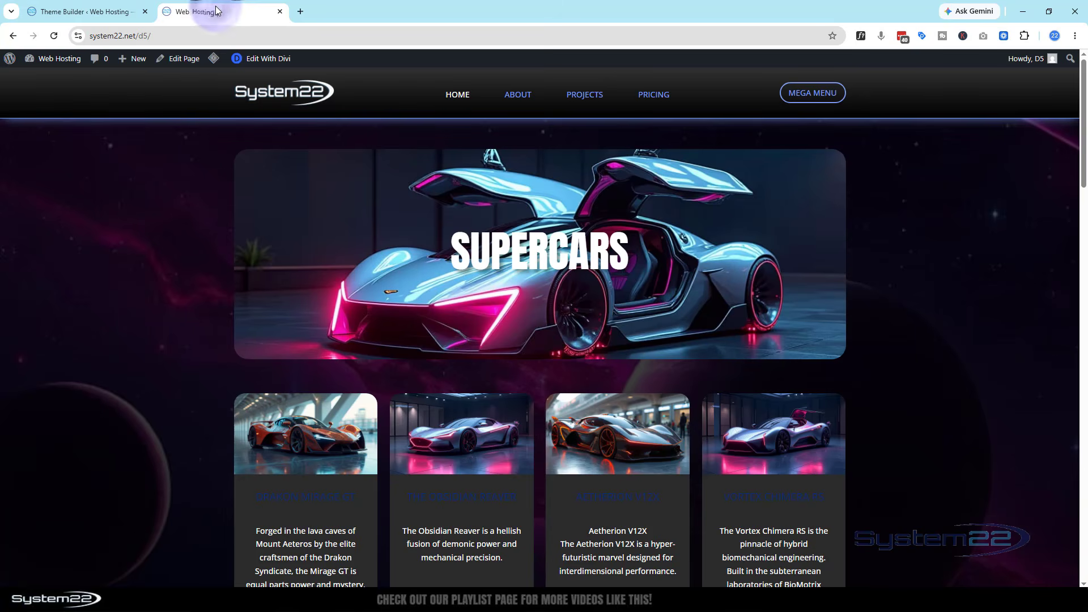
left_click(55, 37)
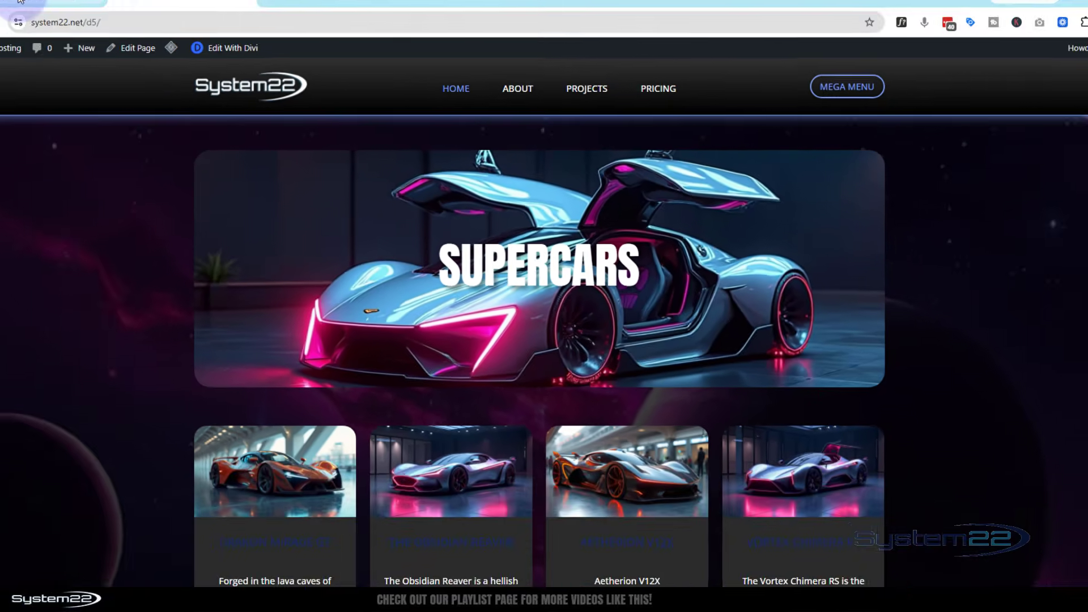
Reopen the Default Website Template's global header and expand the Menu module's Menu Text design settings.
left_click(82, 17)
left_click(147, 211)
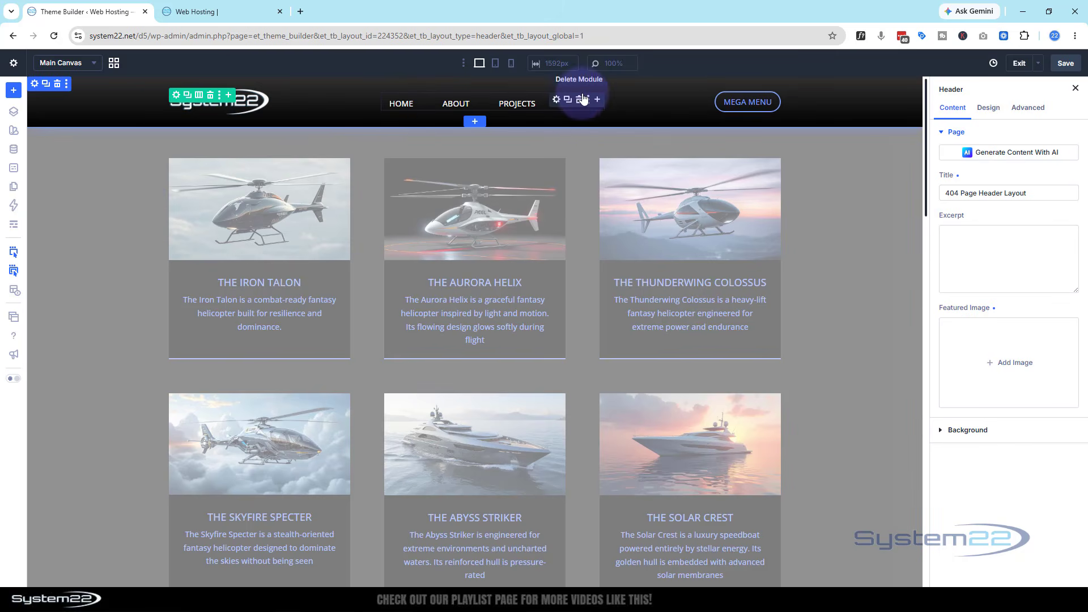
left_click(557, 99)
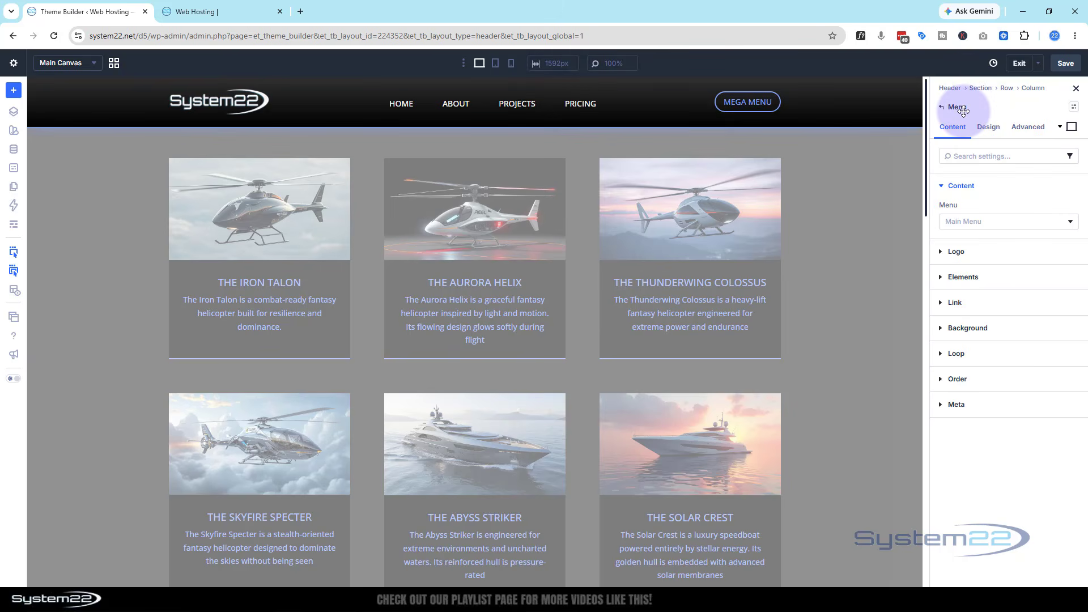
left_click(989, 127)
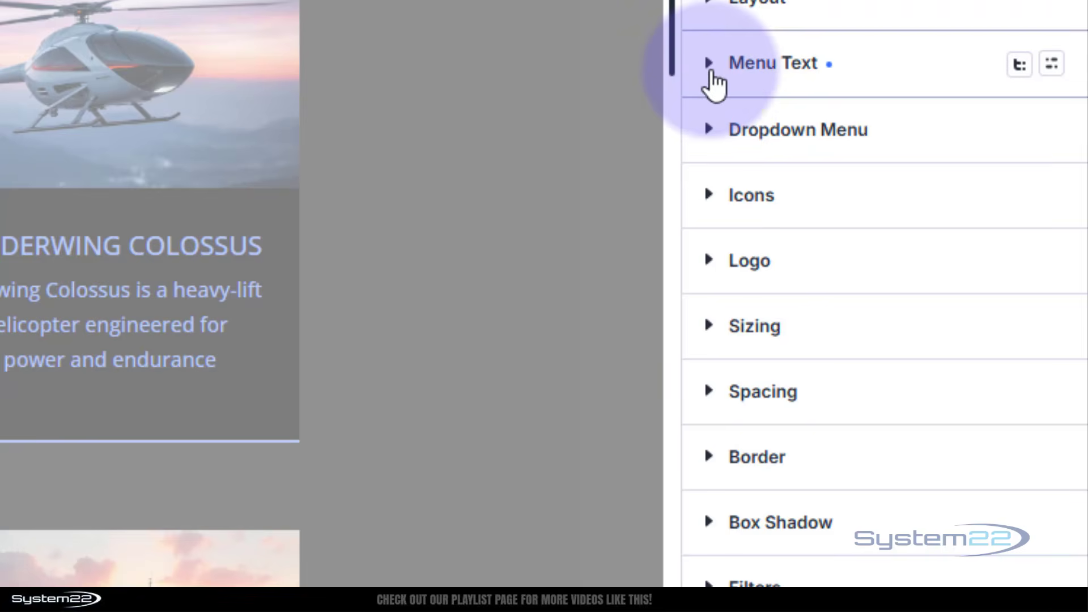
left_click(710, 67)
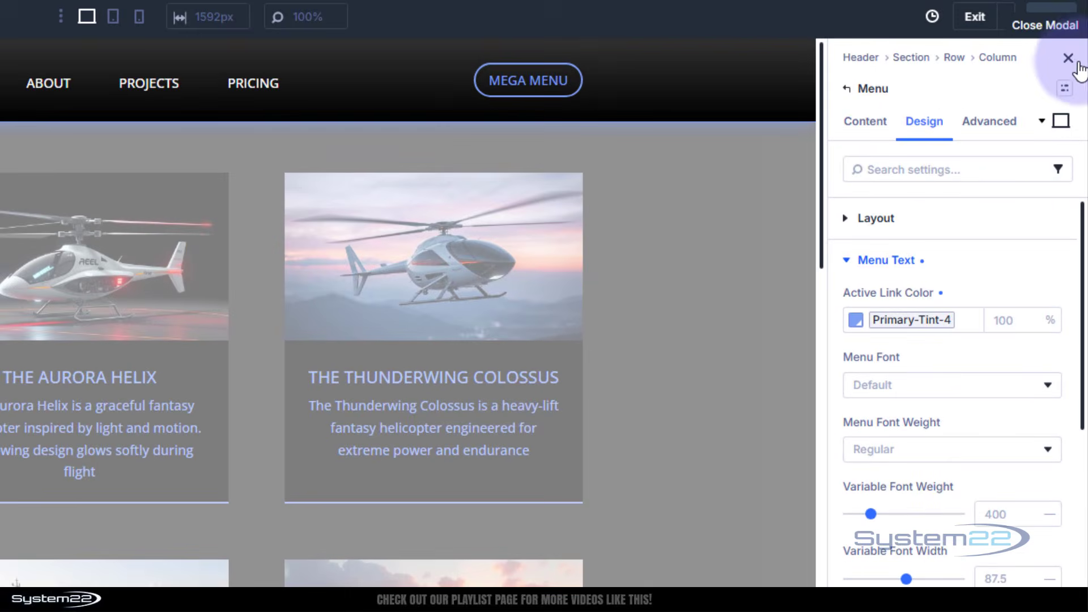
Set the menu's Active Link Color to white (FFFFFF) for the Hover state.
left_click(1061, 119)
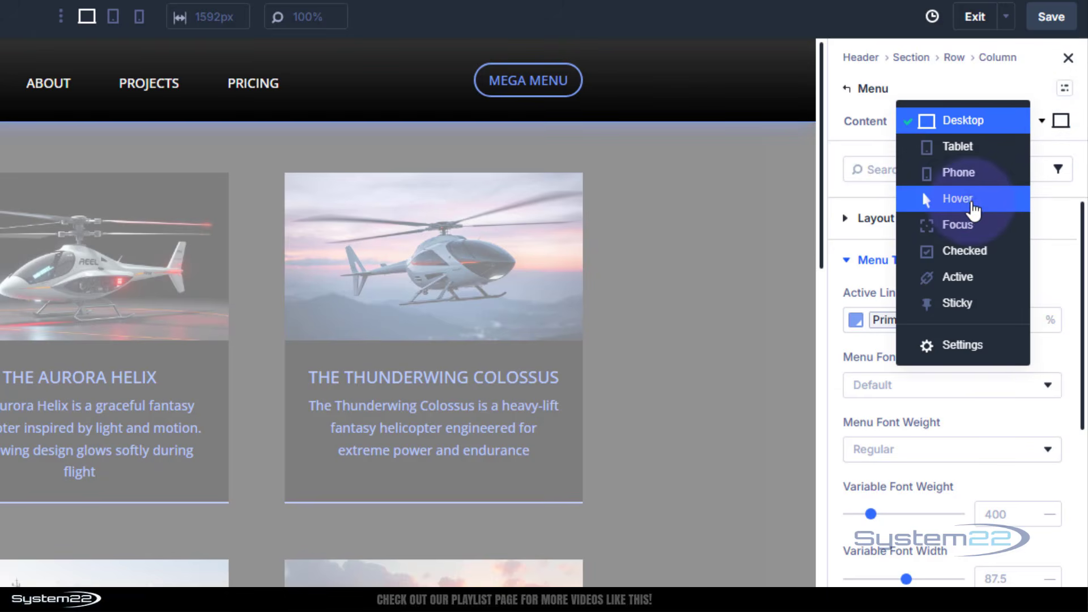
left_click(973, 201)
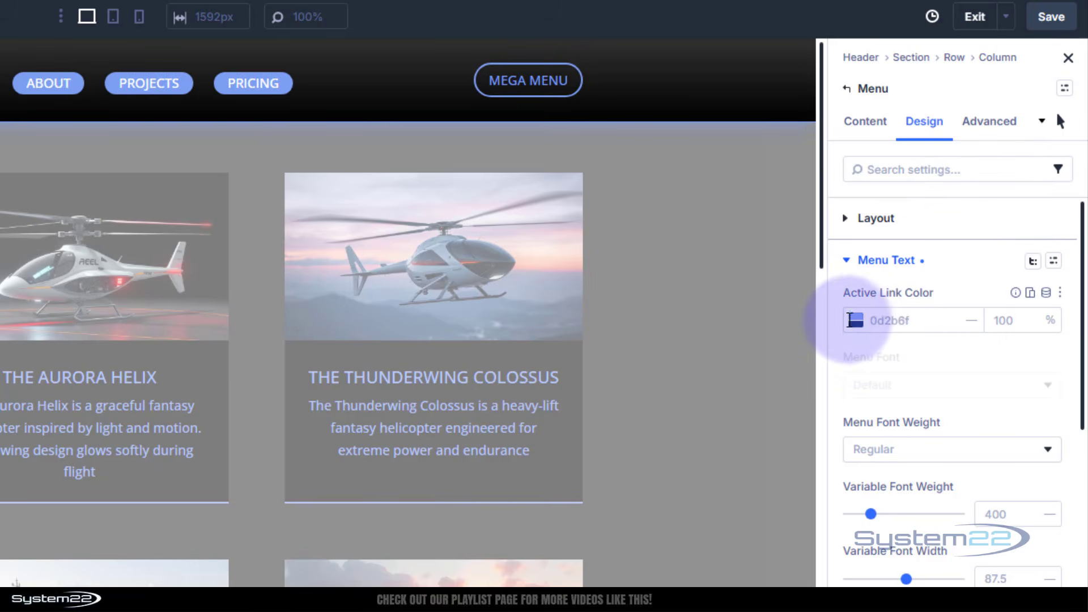
left_click(856, 321)
left_click_drag(643, 400, 579, 366)
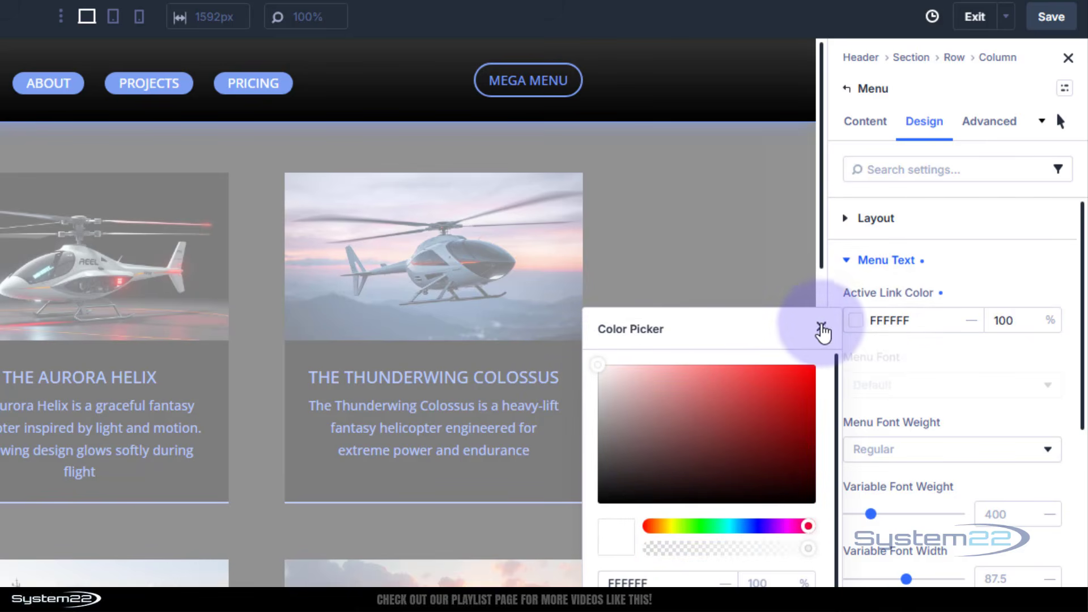
left_click(822, 330)
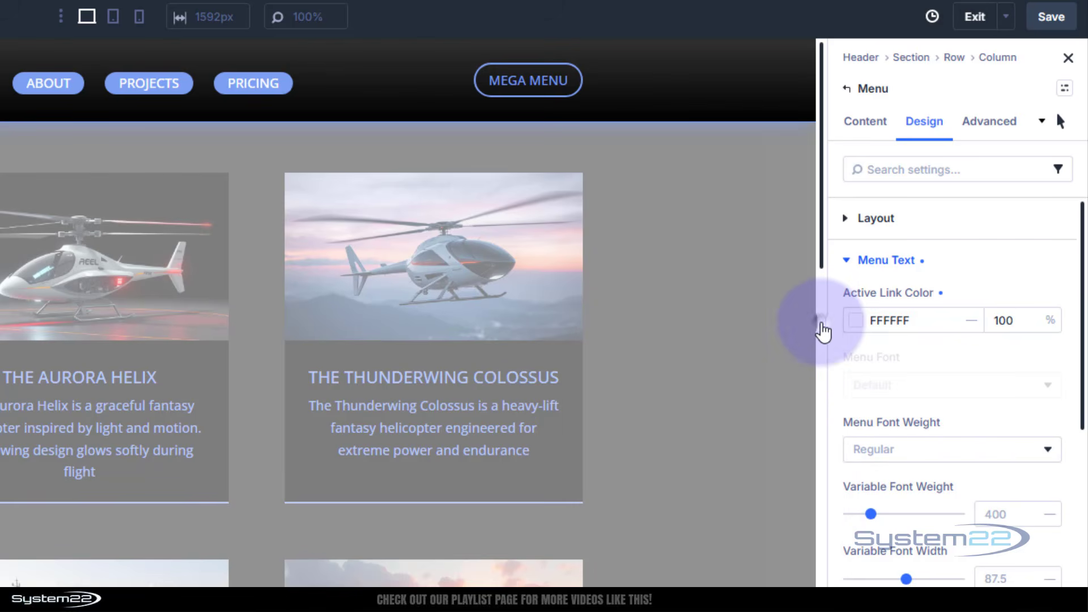
Return to the Desktop state and set the menu links' linked top and bottom padding to 8 px.
left_click(1062, 124)
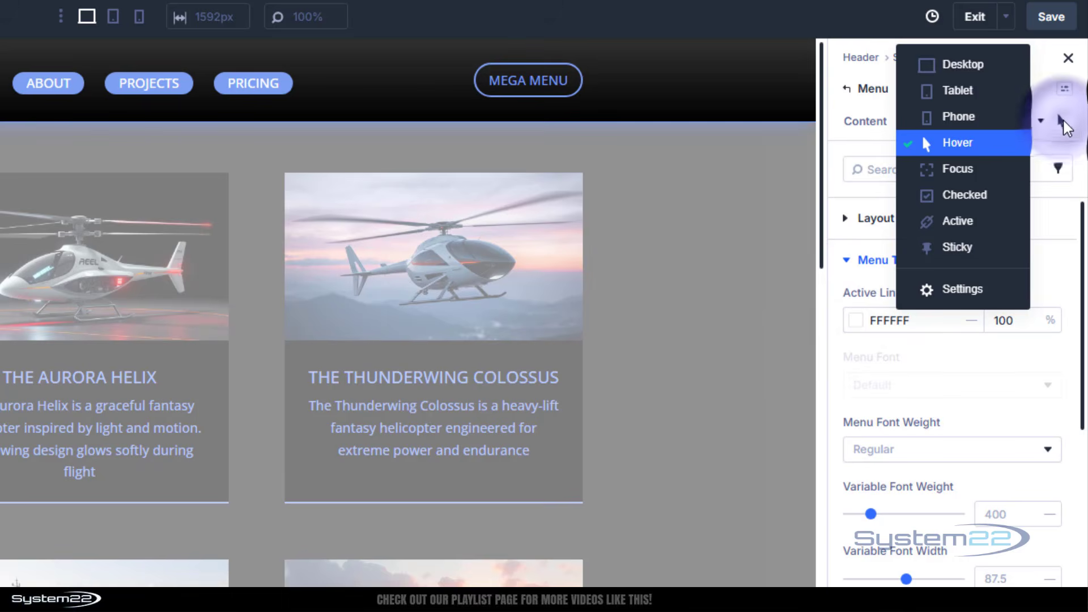
left_click(957, 80)
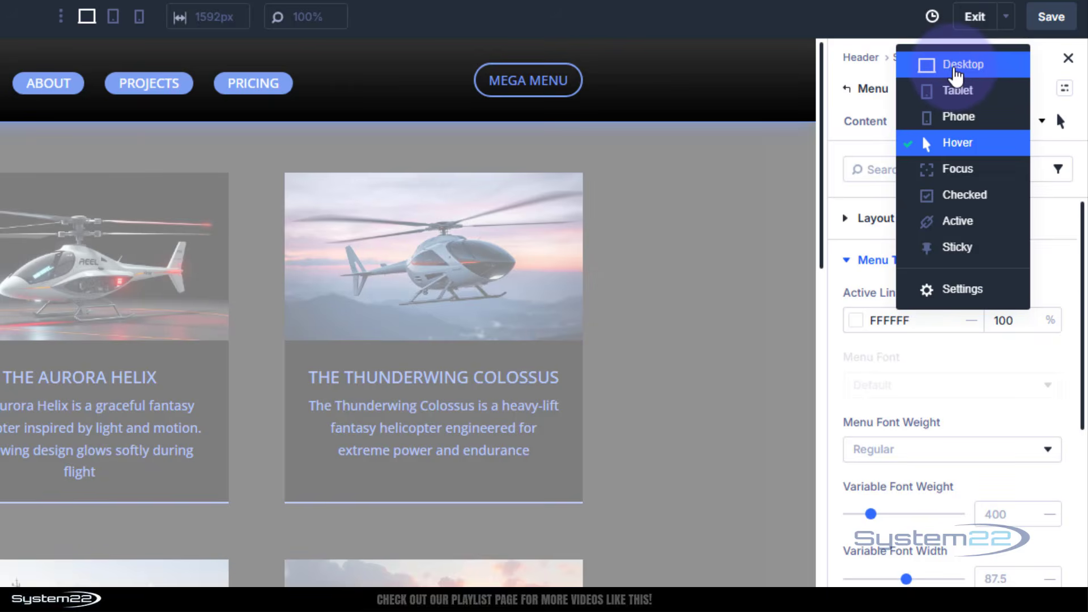
left_click(956, 80)
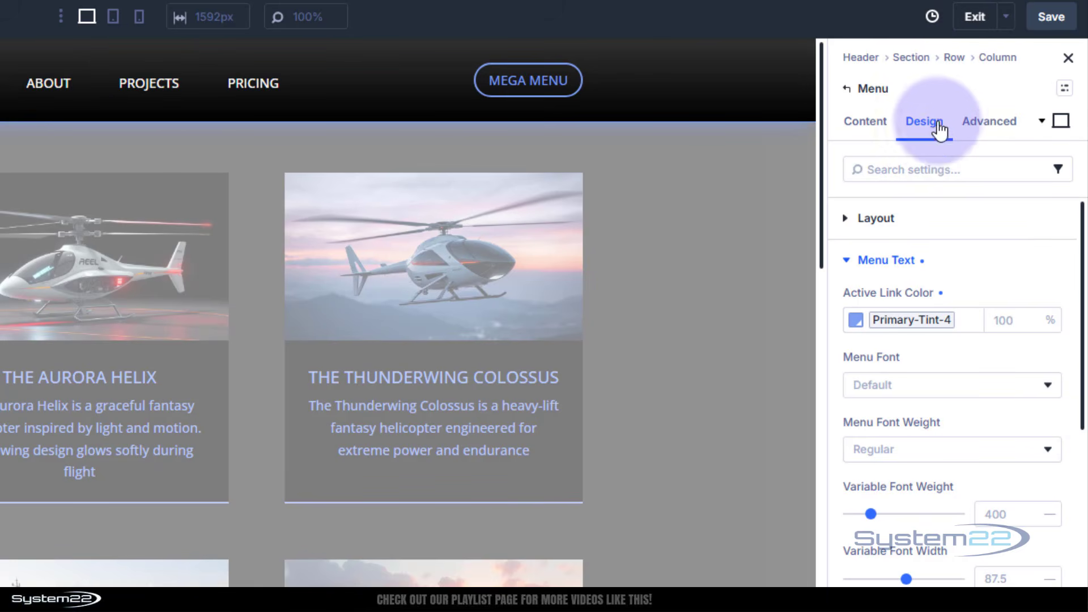
scroll(941, 454, "down", 15)
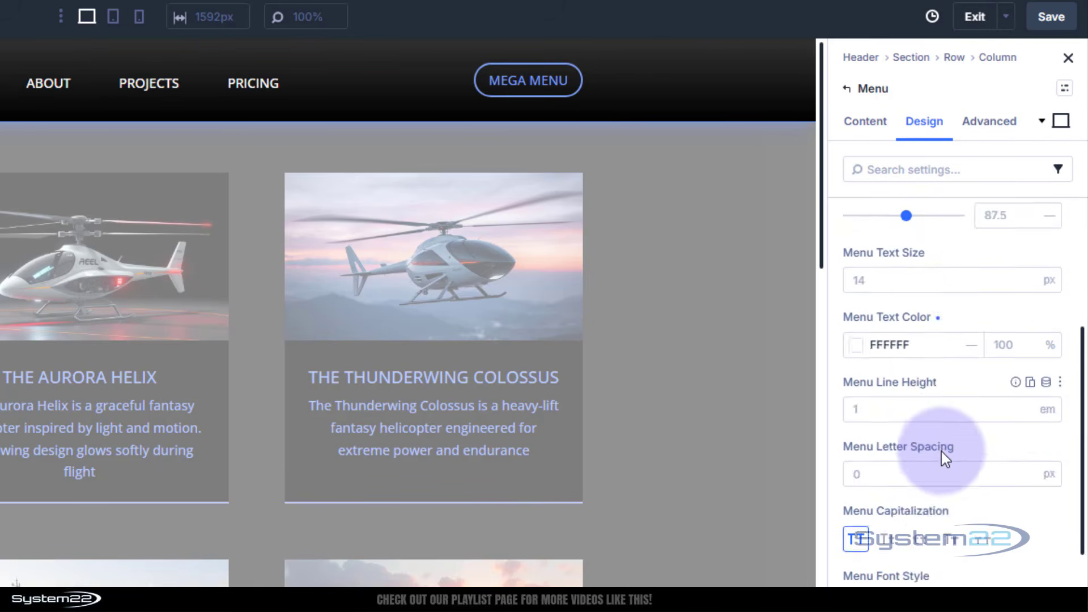
scroll(941, 451, "down", 5)
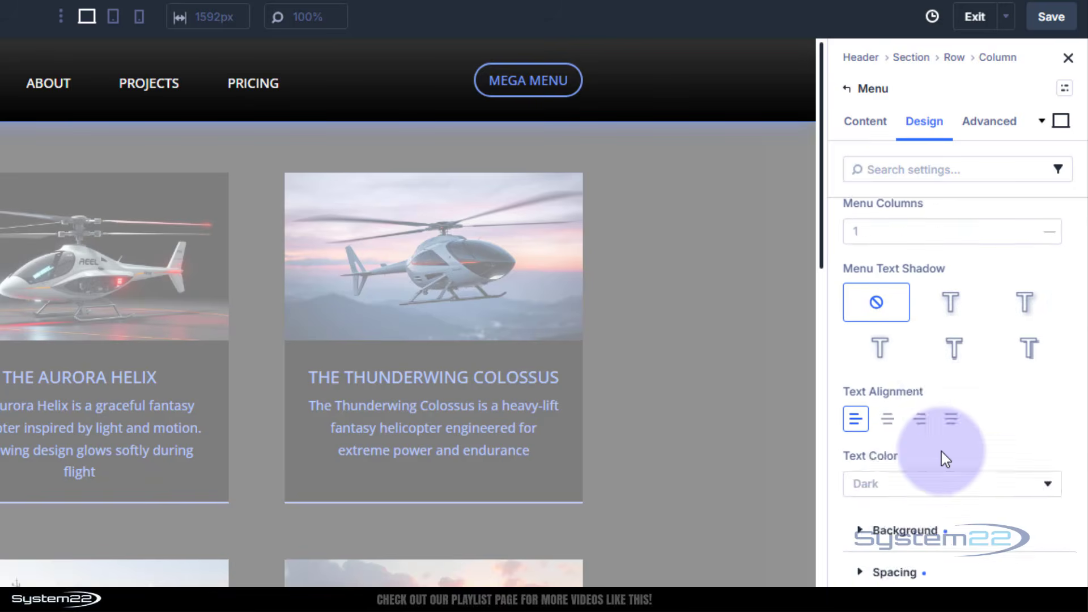
left_click(862, 480)
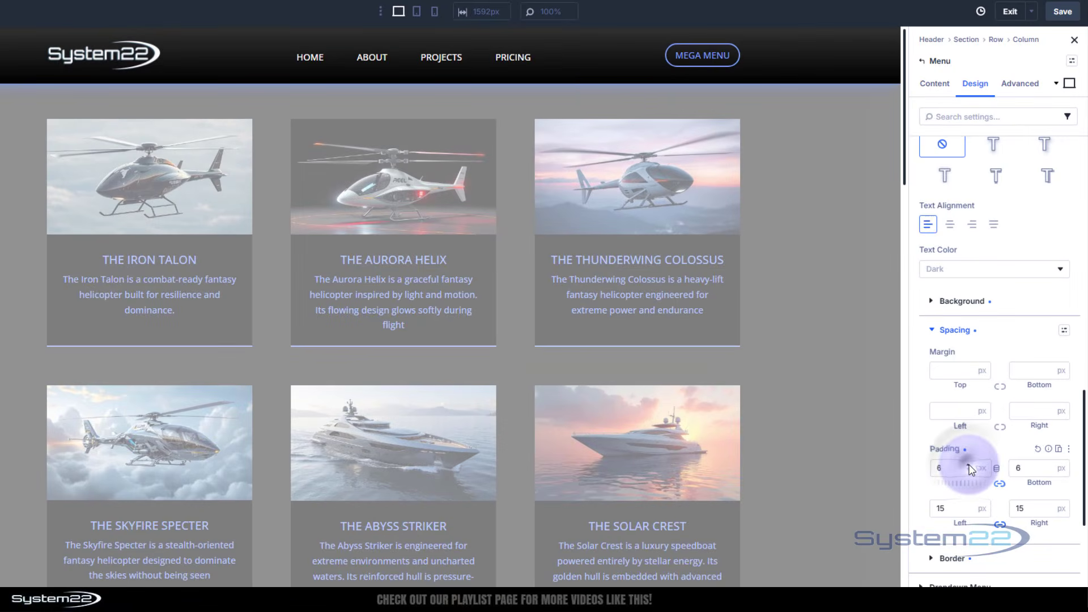
left_click(968, 465)
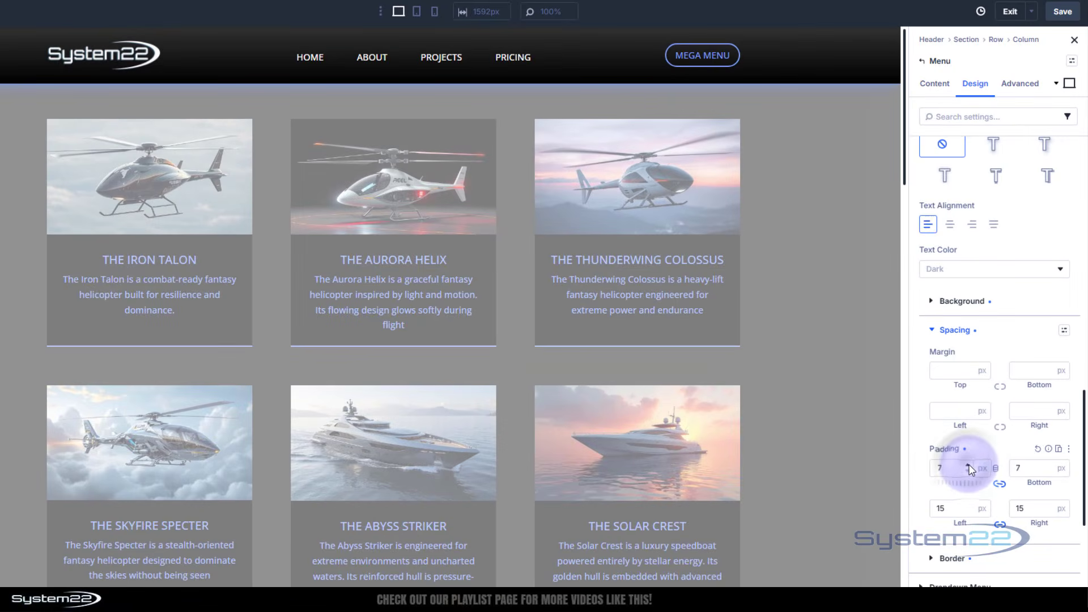
left_click(968, 465)
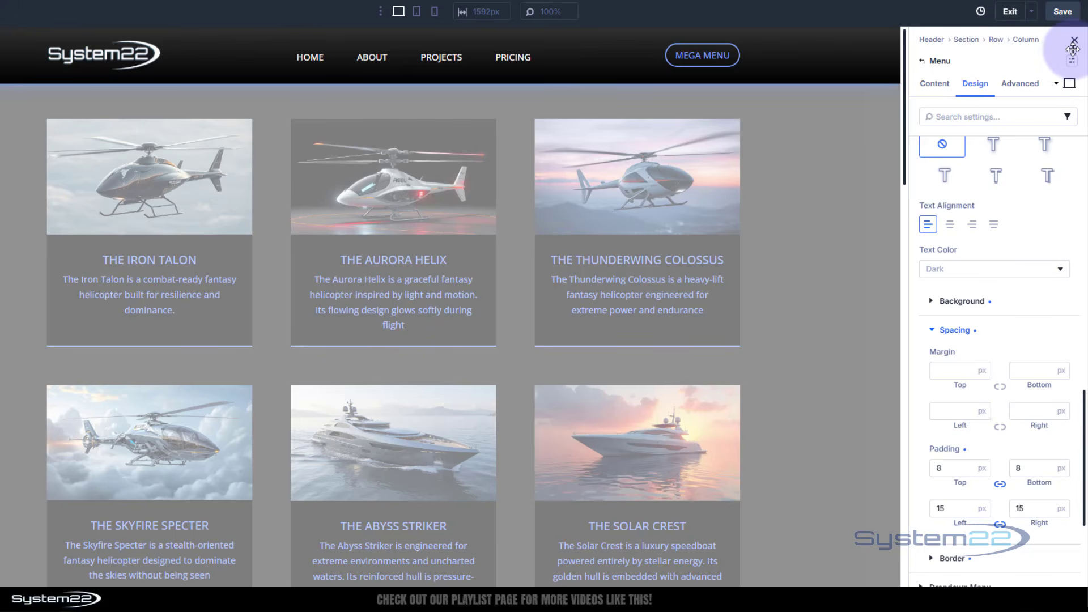
Set the menu links' top padding to 10 px in the Hover state and switch back to Desktop.
left_click(1069, 83)
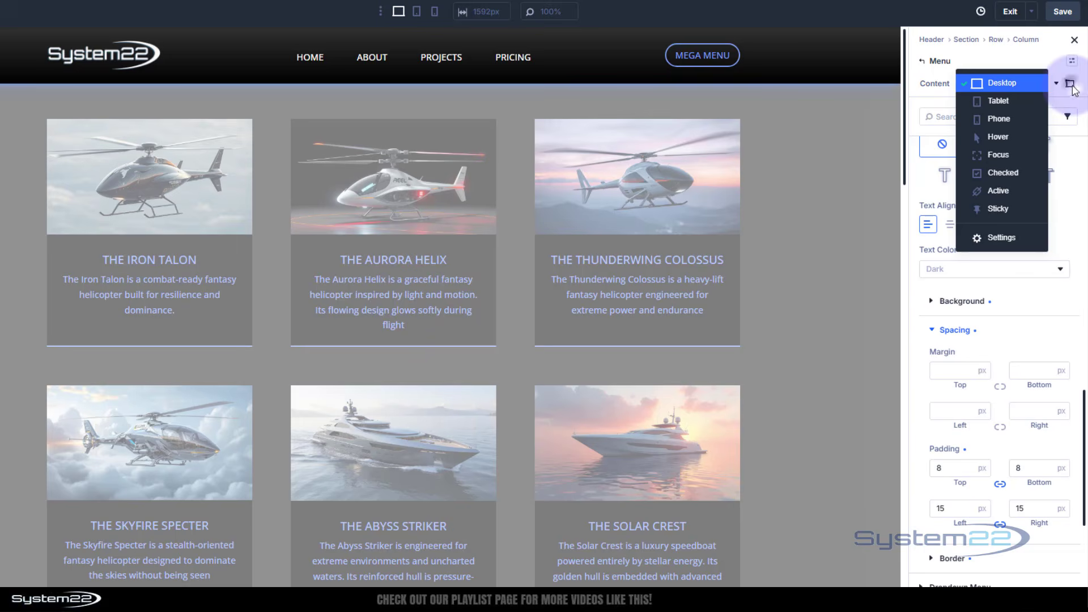
left_click(1025, 138)
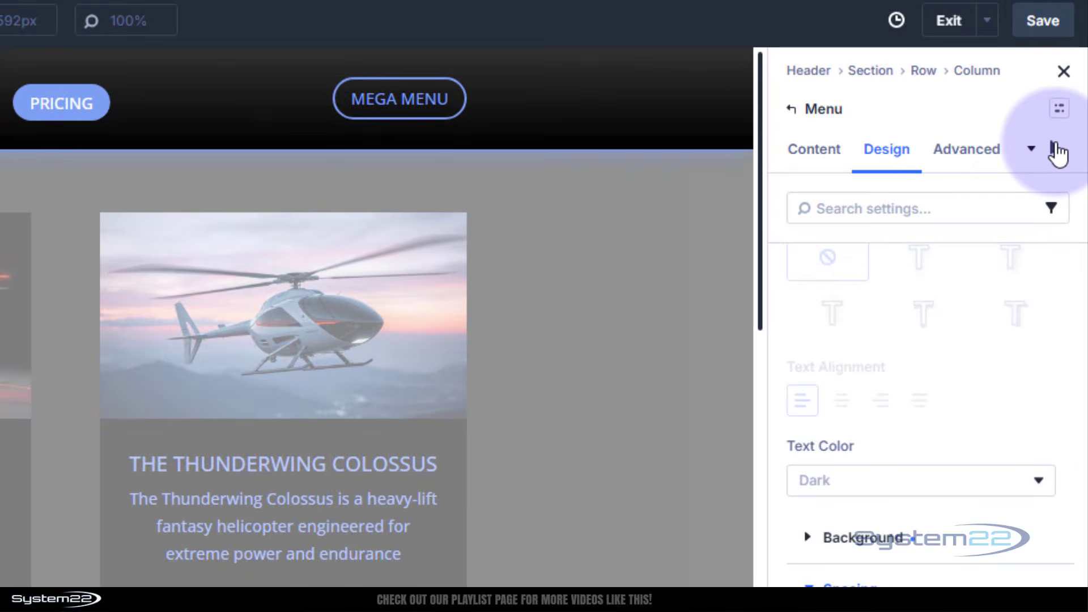
left_click(1070, 84)
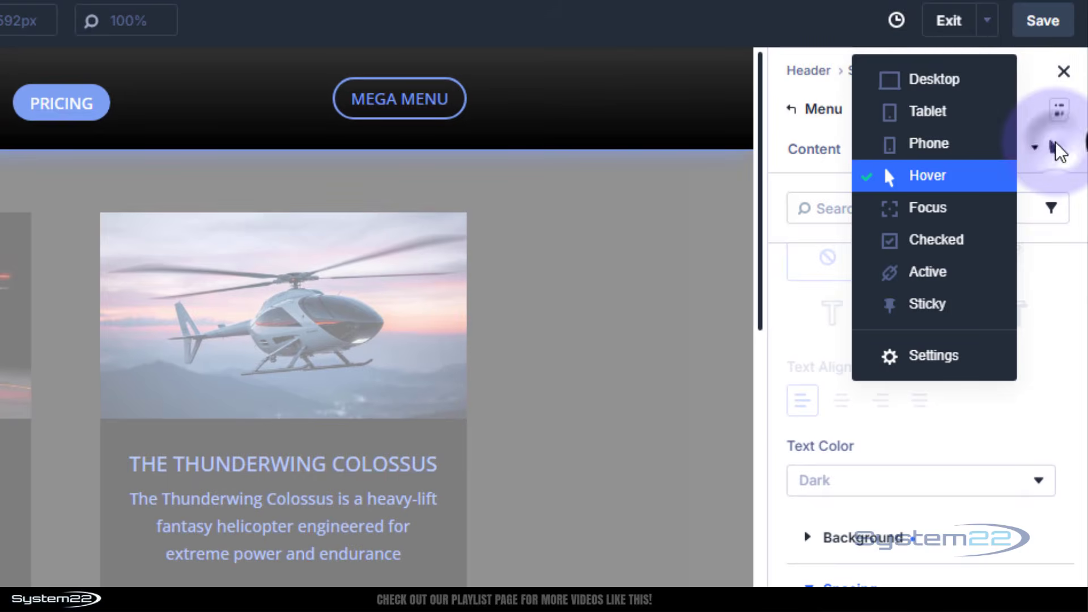
left_click(944, 85)
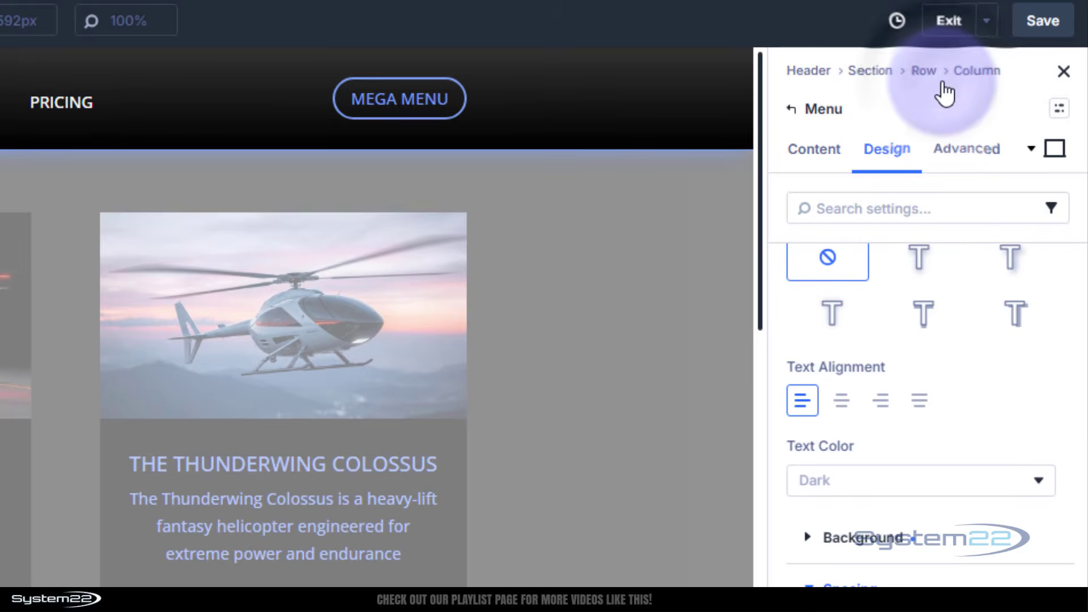
Examine the Layout design settings of the column that contains the menu.
left_click(976, 72)
left_click(892, 152)
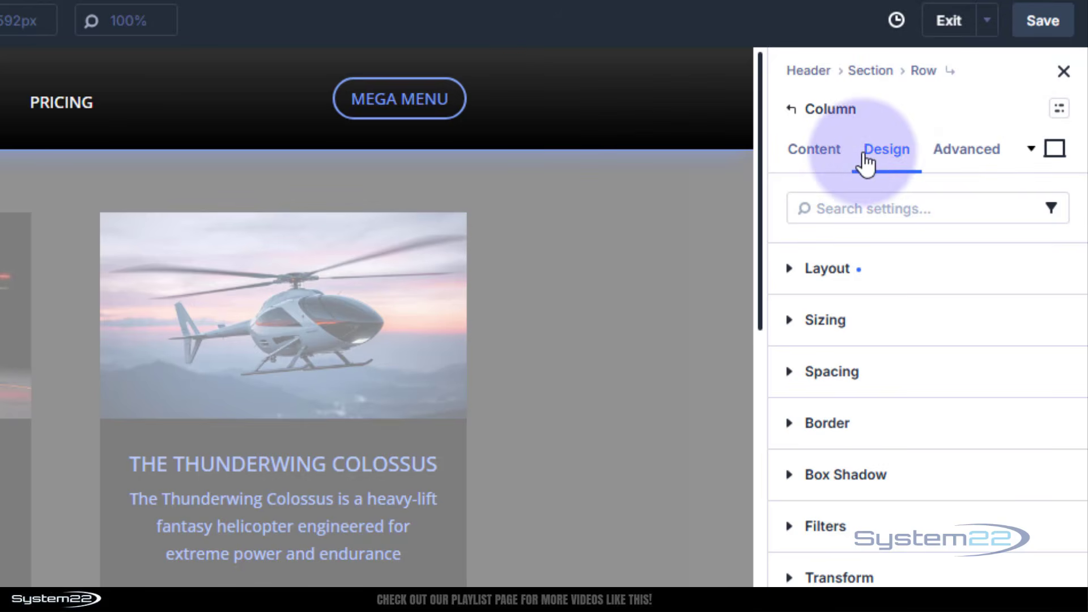
left_click(799, 270)
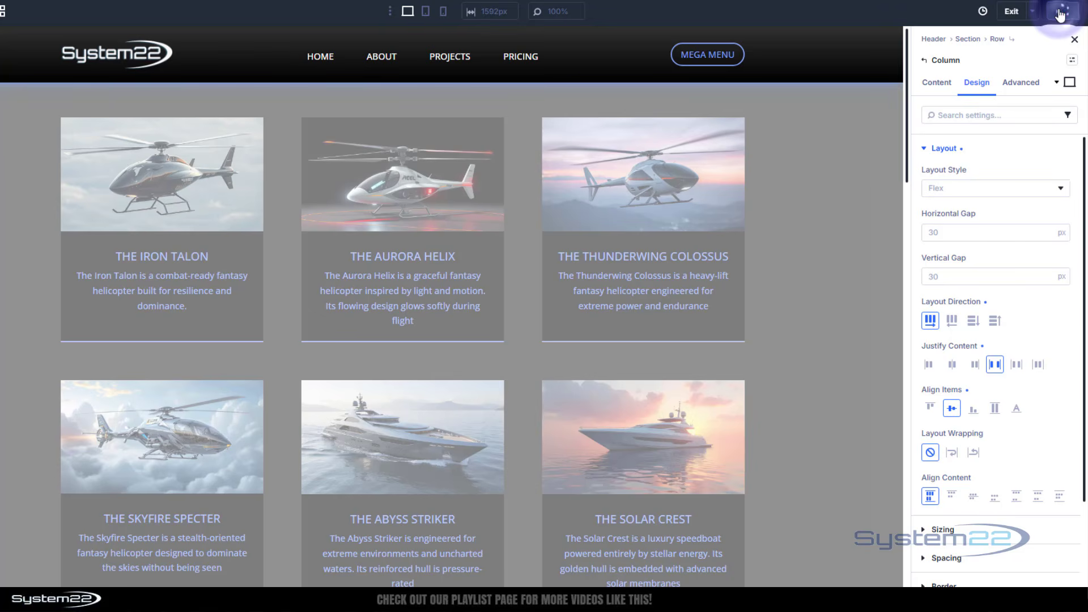
Exit the header layout editor and save the Theme Builder changes.
left_click(1011, 12)
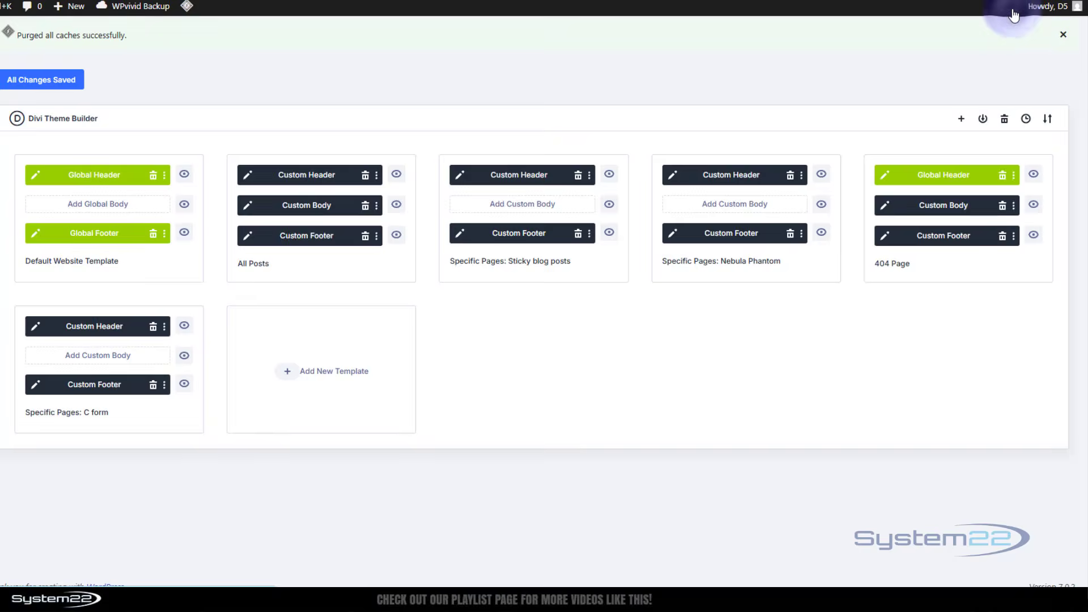
left_click(28, 81)
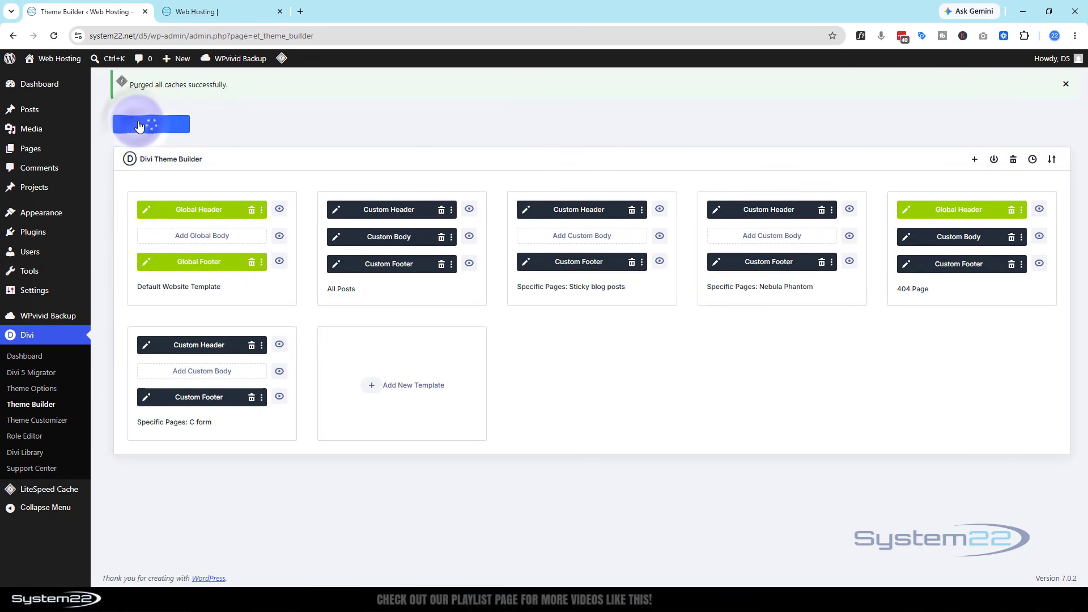
Reload the site's home page and test the menu links by opening Projects and returning to Home.
left_click(218, 12)
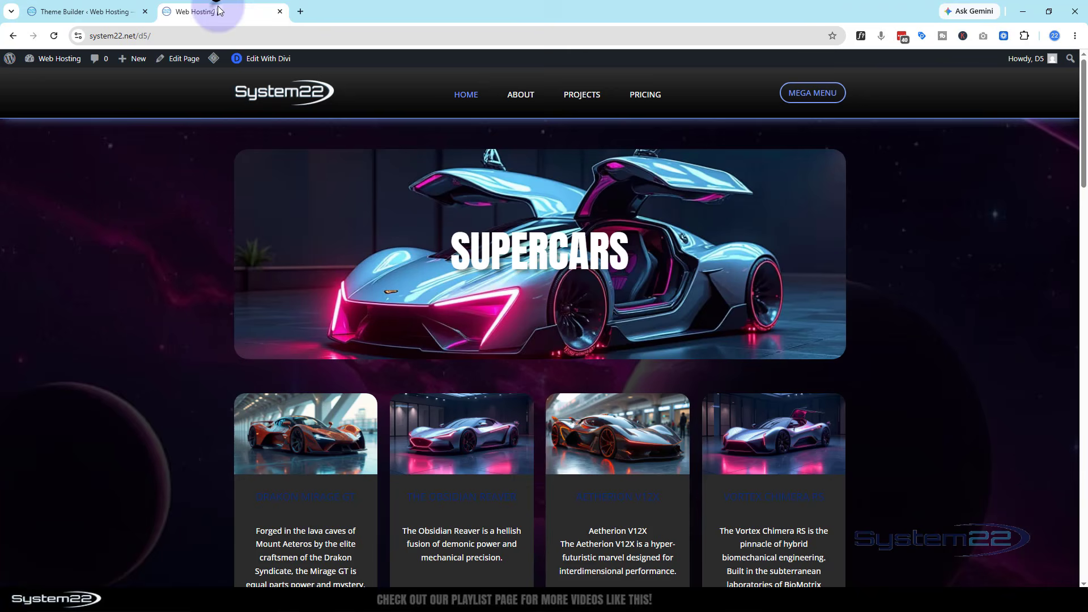
left_click(54, 36)
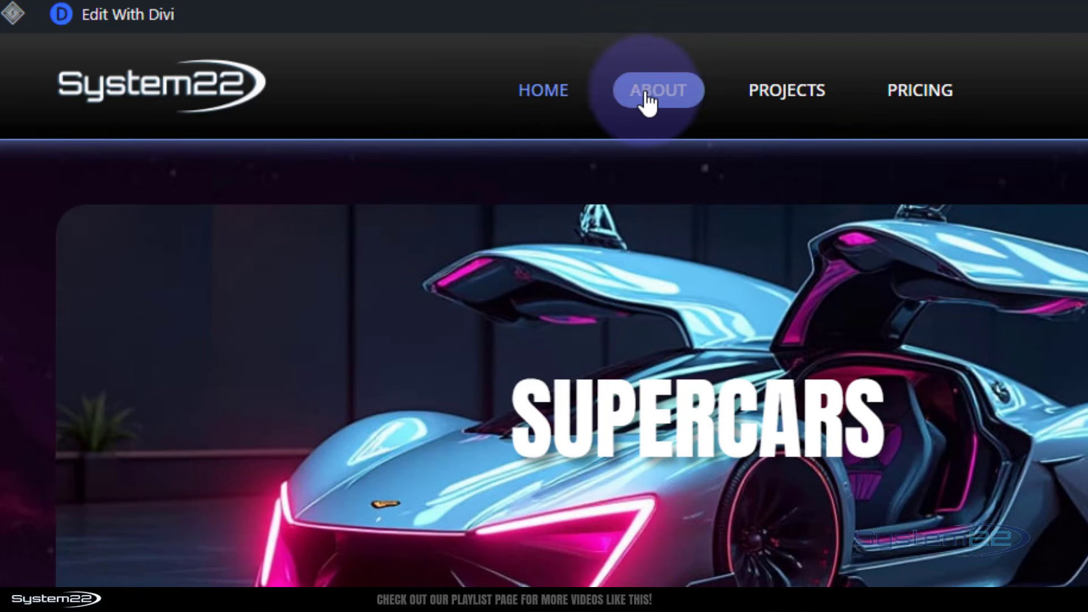
left_click(805, 101)
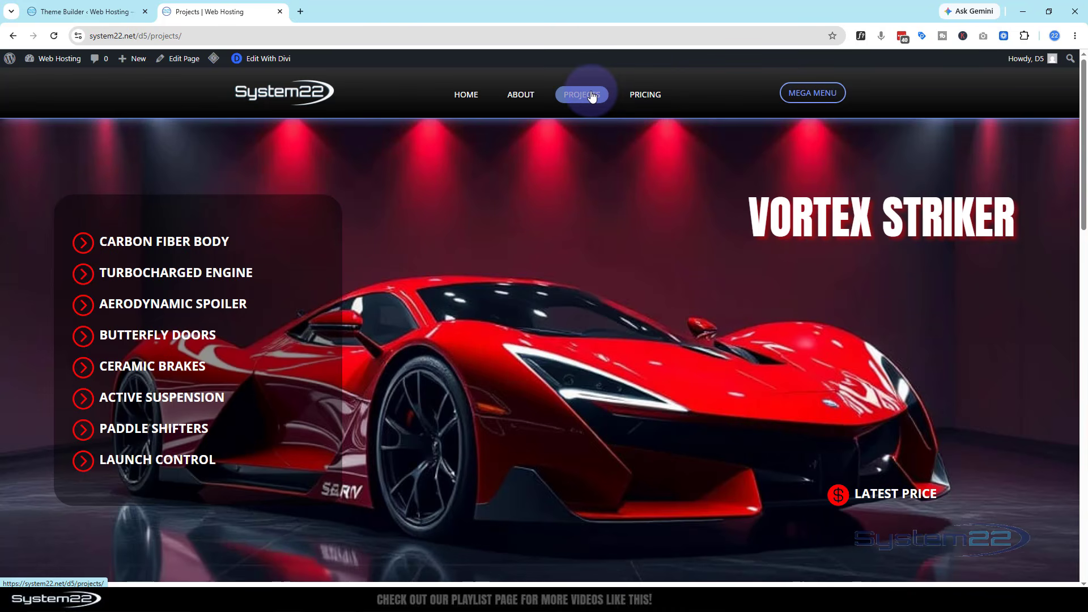
left_click(465, 97)
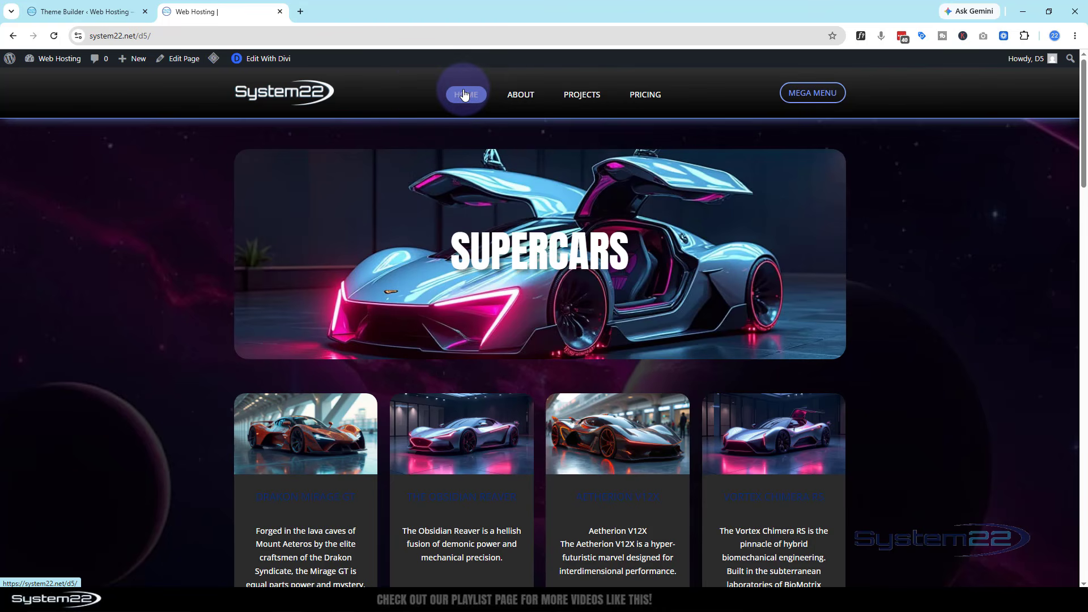